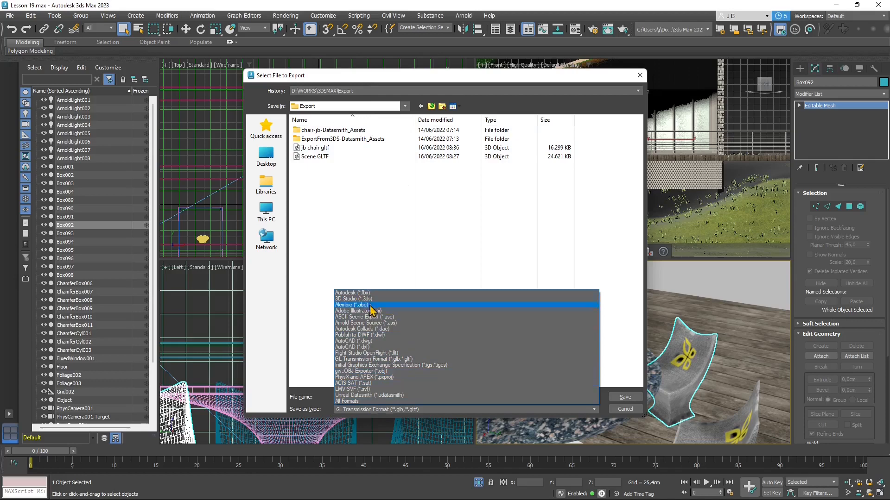
Set the export format to Autodesk (*.fbx) and save the selected chair as chair fbx mudbox in the Export folder.
{"action": "left_click", "coordinate": [370, 294]}
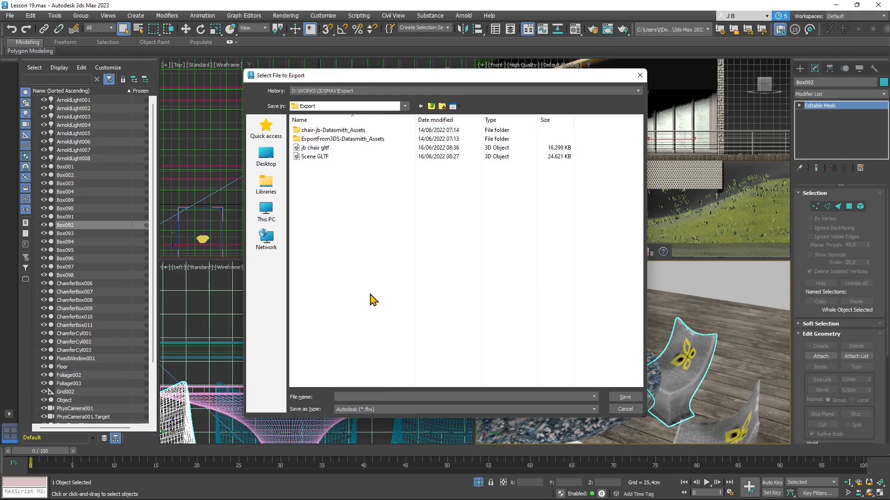
{"action": "left_click", "coordinate": [368, 396]}
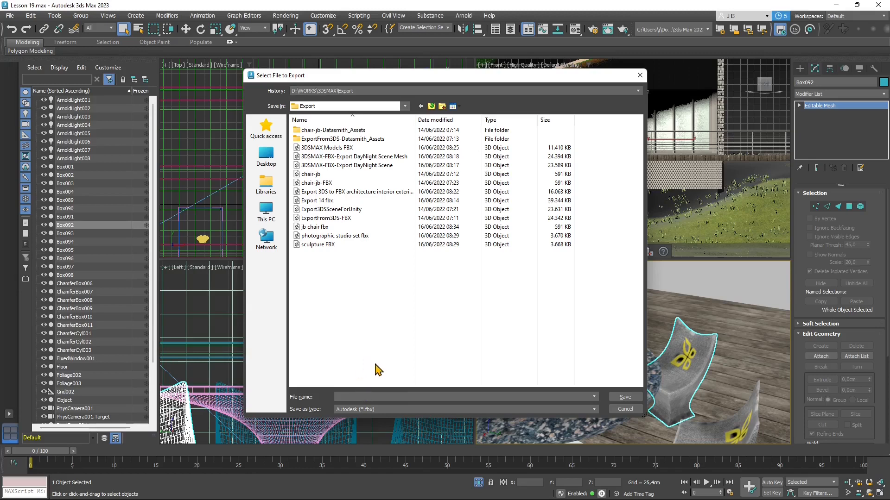
{"action": "type", "text": "cha"}
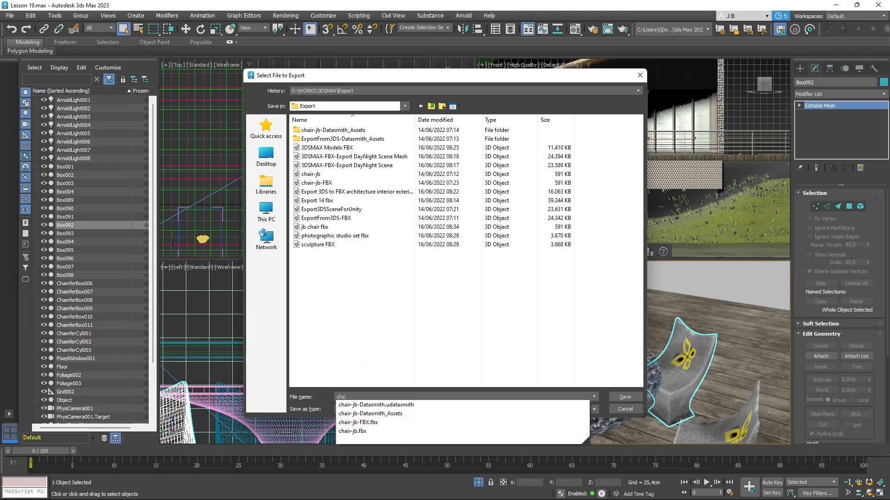
{"action": "type", "text": "ir fbx mudbox"}
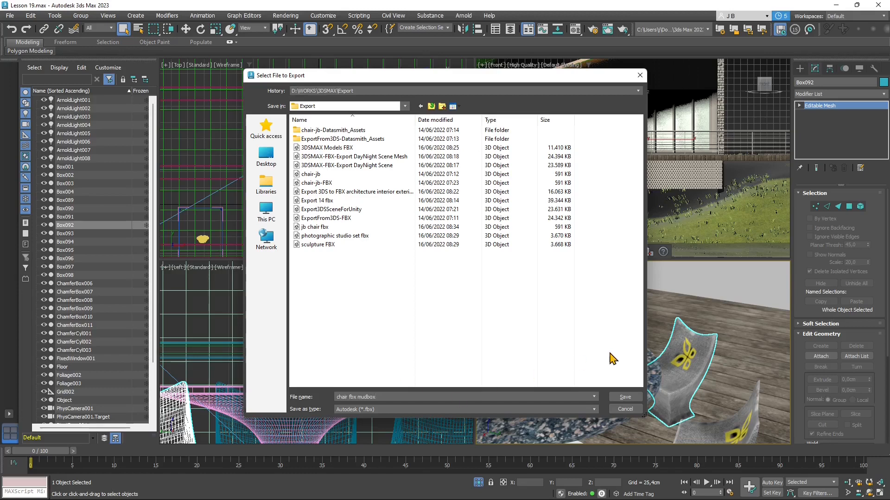
{"action": "left_click", "coordinate": [624, 398]}
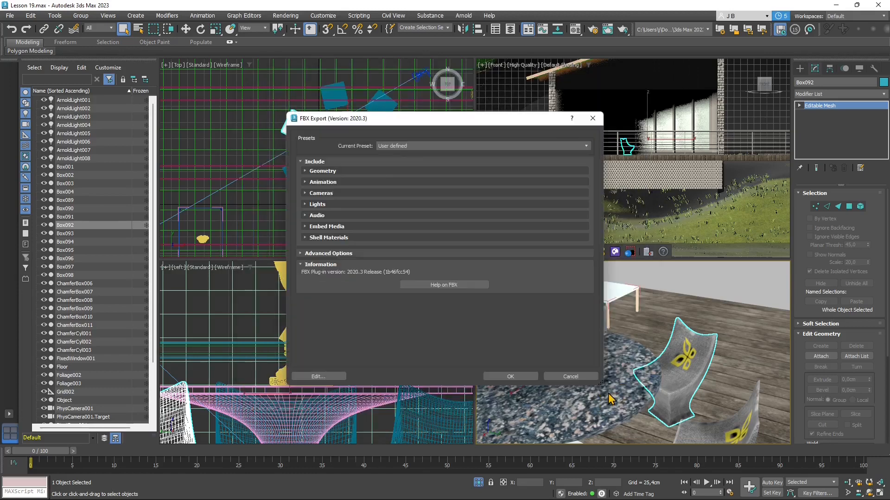
Export the FBX with the Autodesk Mudbox preset and toggle Split per-vertex Normals in the geometry options.
{"action": "left_click", "coordinate": [406, 147]}
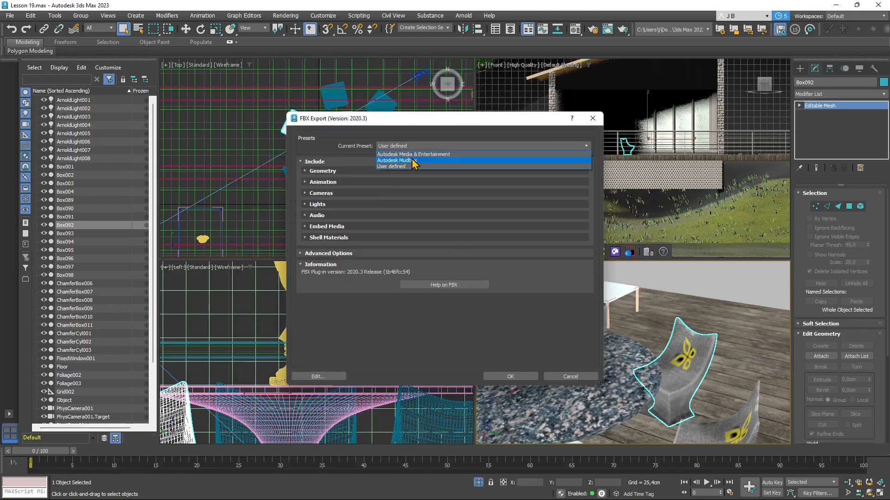
{"action": "left_click", "coordinate": [416, 161]}
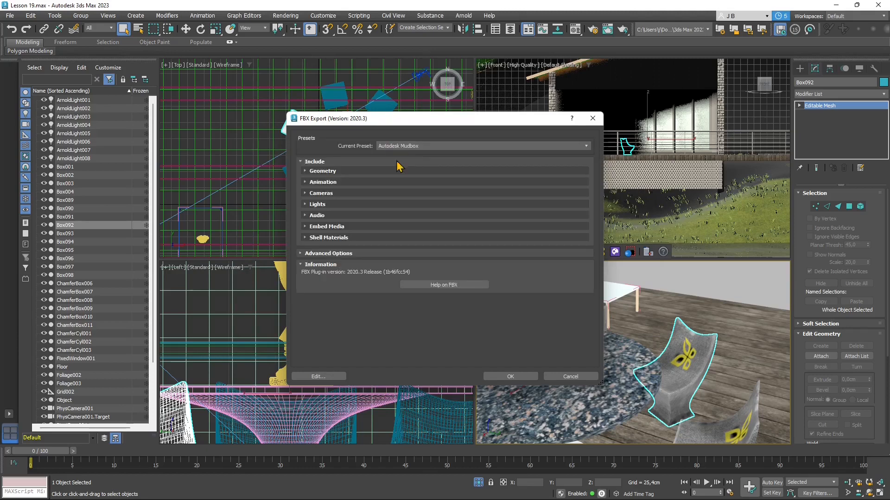
{"action": "left_click", "coordinate": [307, 171]}
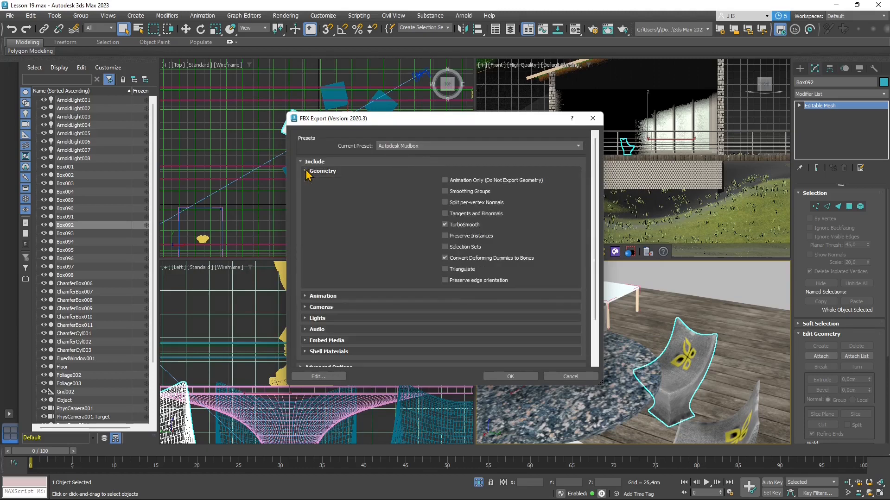
{"action": "left_click", "coordinate": [447, 202]}
{"action": "left_click", "coordinate": [525, 375]}
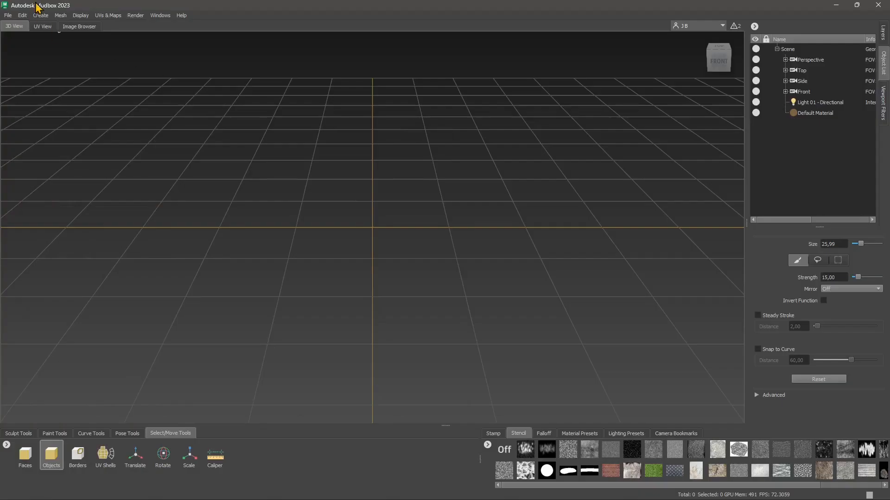
Switch to Autodesk Mudbox, start a file import, and browse to the 3DSMAX Export folder.
{"action": "left_click", "coordinate": [8, 15]}
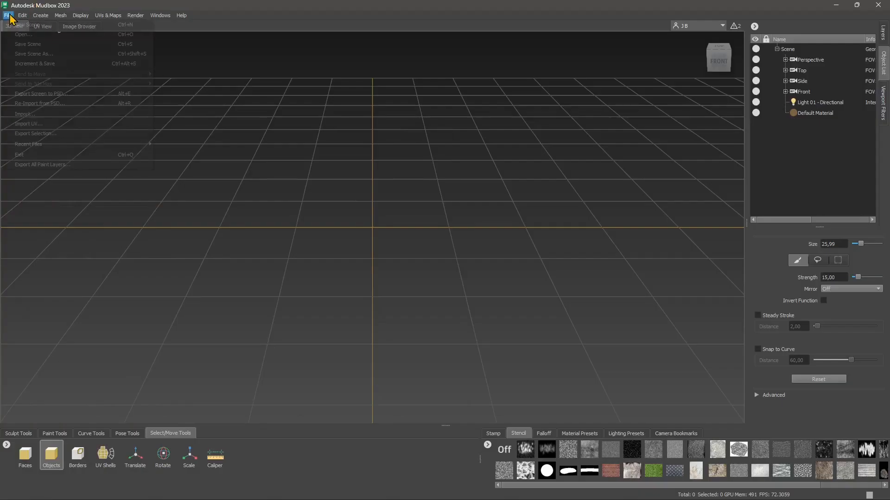
{"action": "left_click", "coordinate": [23, 114]}
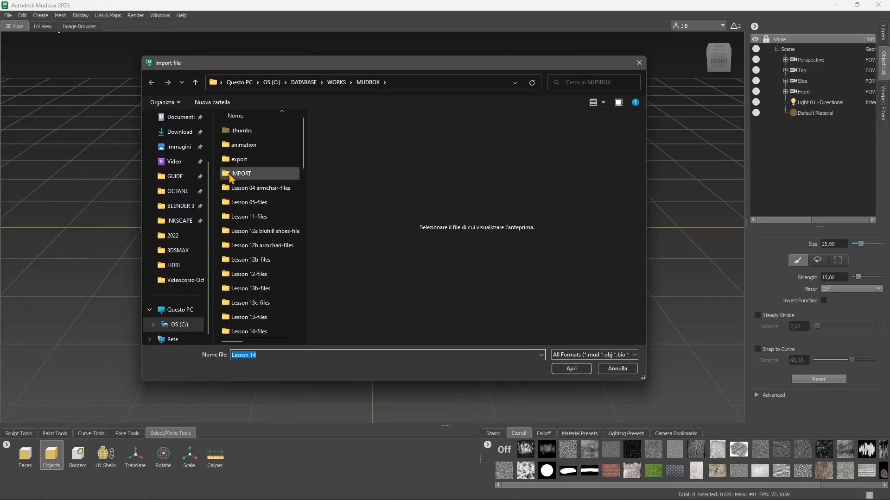
{"action": "left_click", "coordinate": [179, 251]}
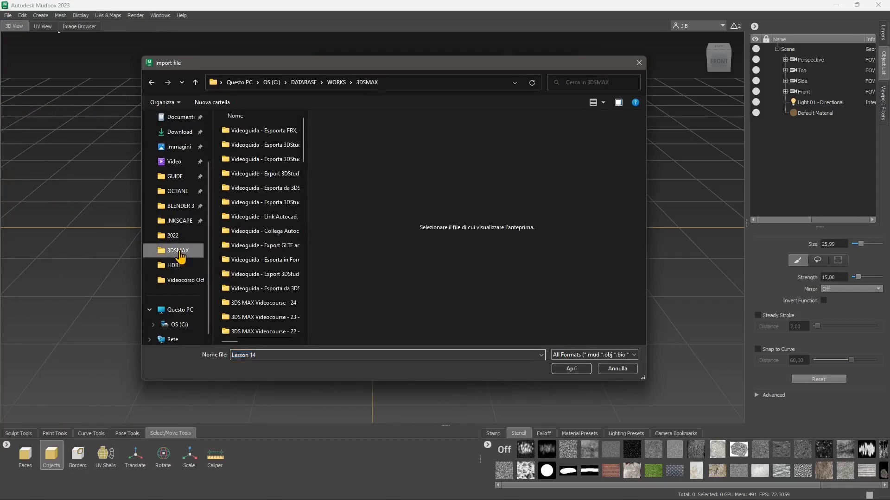
{"action": "left_click", "coordinate": [258, 263]}
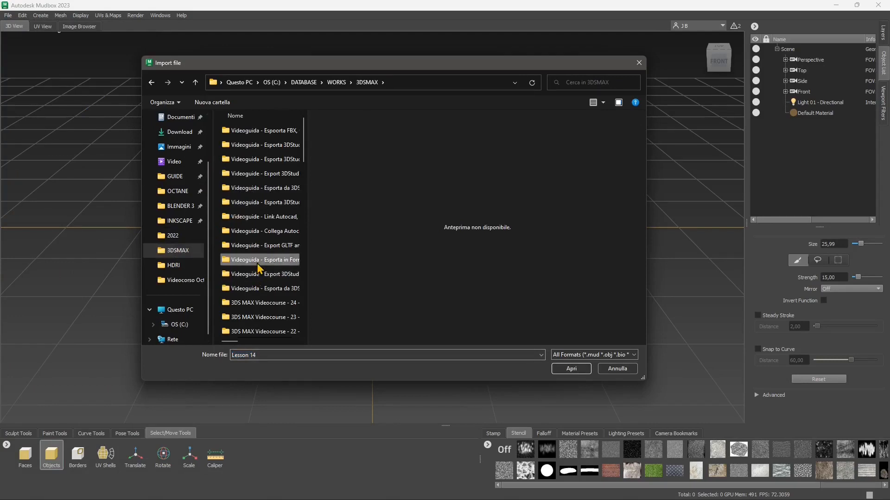
{"action": "scroll", "coordinate": [258, 268], "scroll_direction": "down", "scroll_amount": 5}
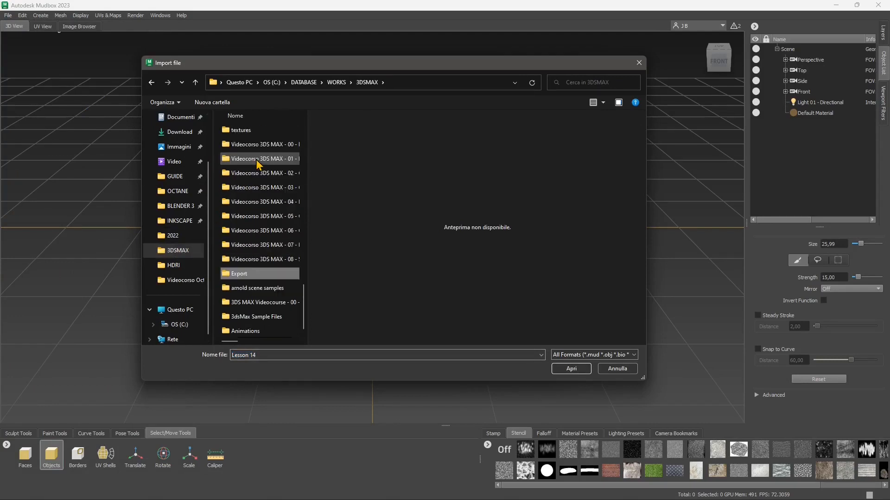
{"action": "double_click", "coordinate": [241, 274]}
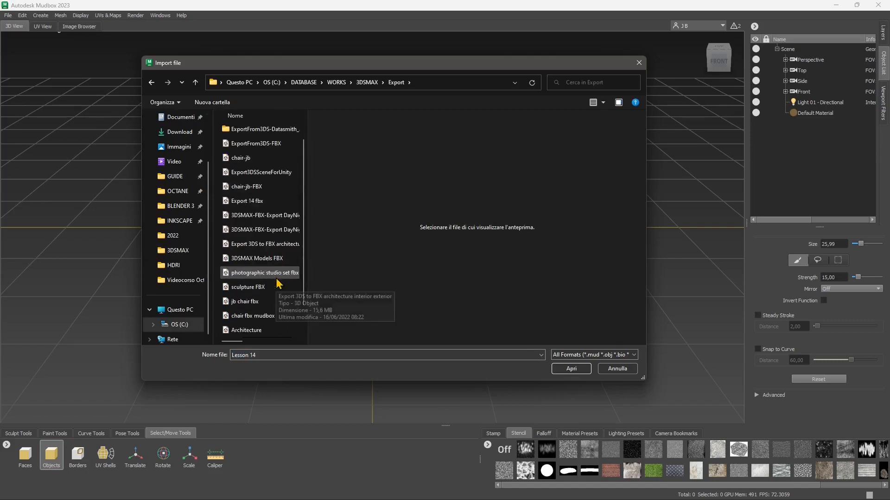
Import the chair fbx mudbox file and keep all meshes despite the UV problems.
{"action": "scroll", "coordinate": [277, 283], "scroll_direction": "down", "scroll_amount": 1}
{"action": "left_click", "coordinate": [246, 318]}
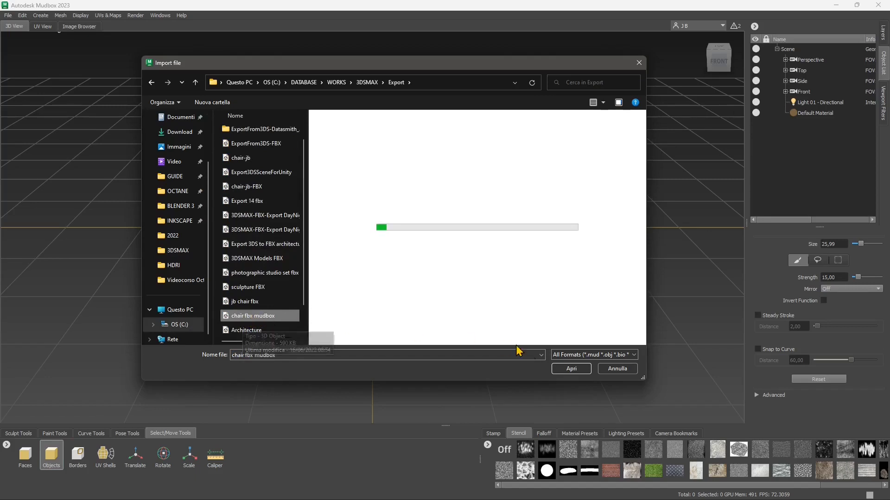
{"action": "left_click", "coordinate": [571, 368]}
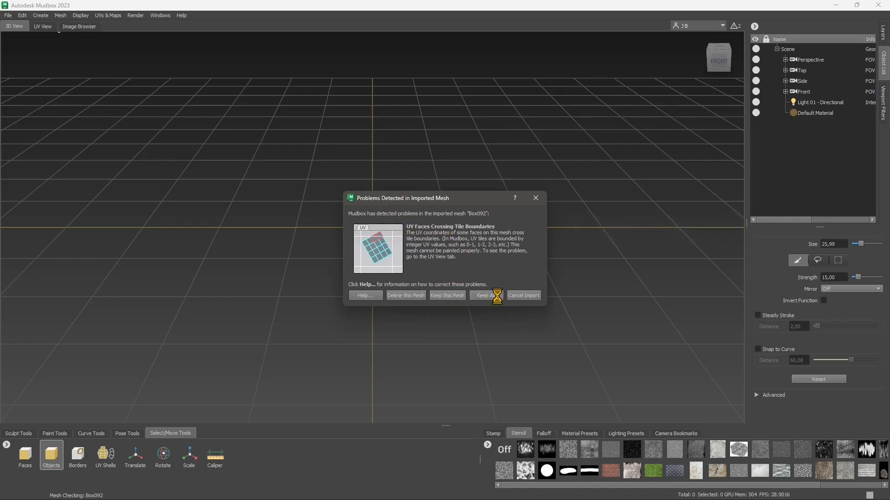
{"action": "left_click", "coordinate": [489, 296]}
{"action": "scroll", "coordinate": [450, 276], "scroll_direction": "down", "scroll_amount": 12}
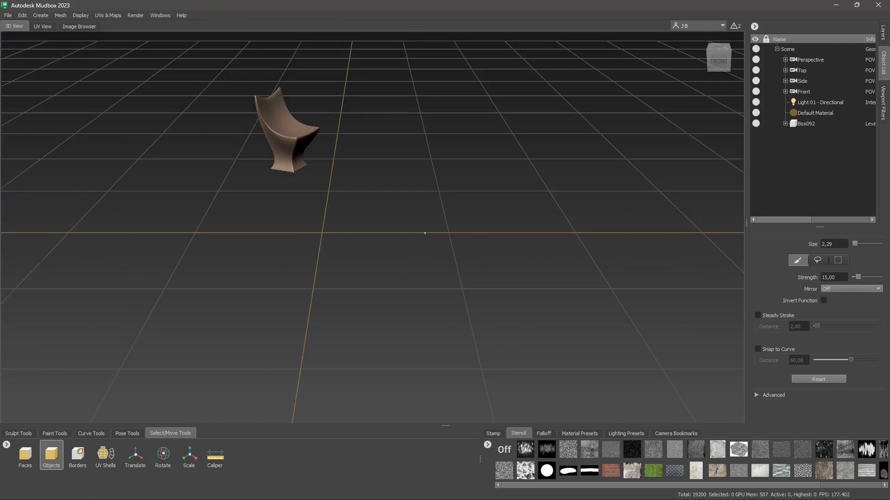
{"action": "left_click", "coordinate": [104, 16]}
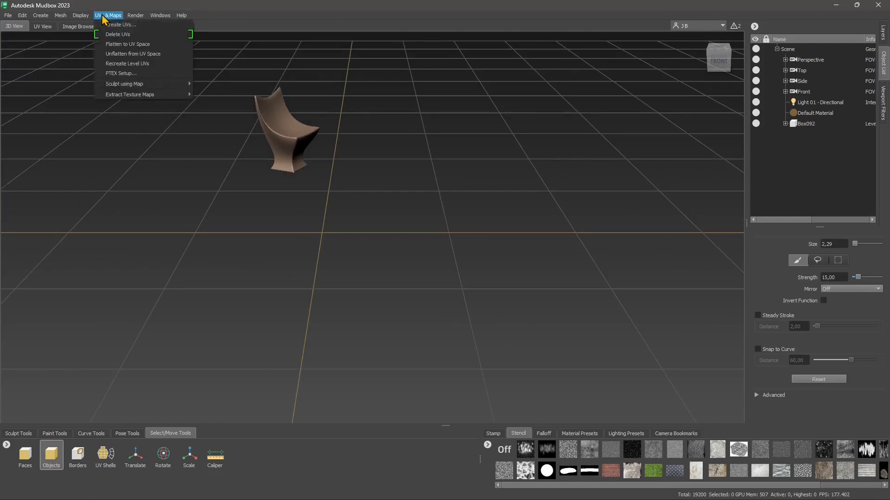
{"action": "left_click", "coordinate": [104, 15]}
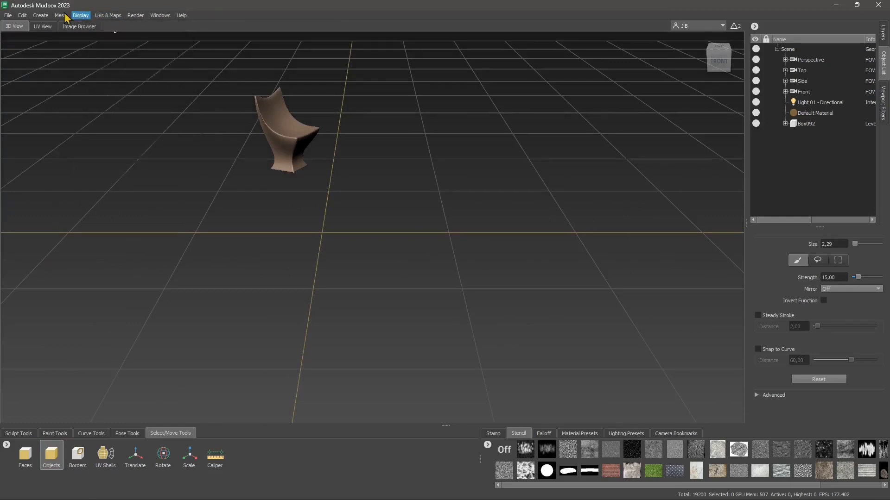
{"action": "left_click", "coordinate": [60, 15]}
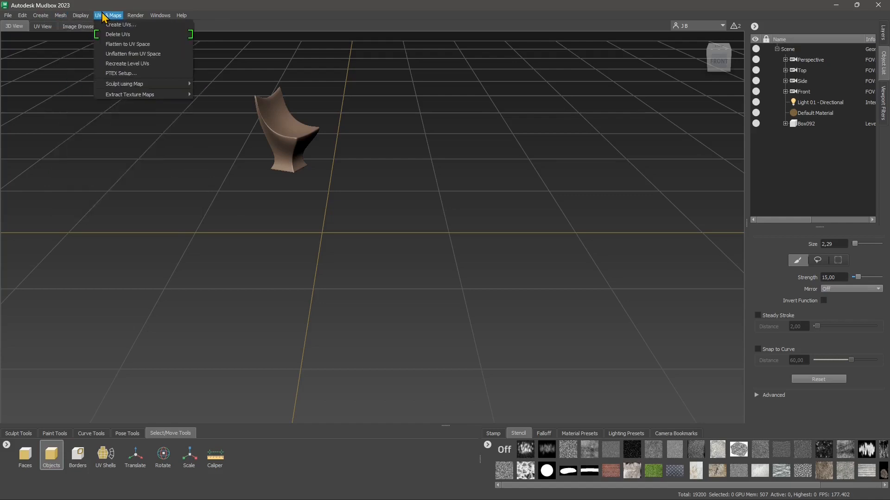
{"action": "left_click", "coordinate": [77, 16]}
{"action": "left_click", "coordinate": [89, 25]}
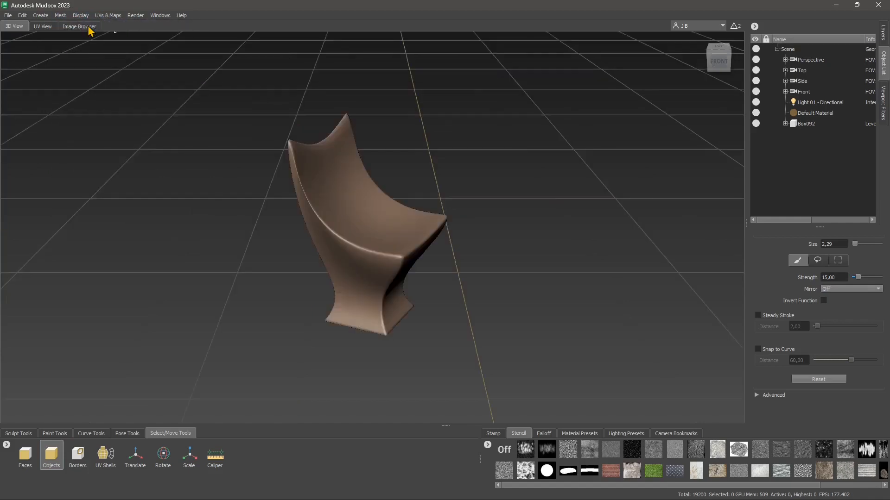
Select the imported chair model, examine it from another angle, and deselect it.
{"action": "left_click", "coordinate": [378, 238]}
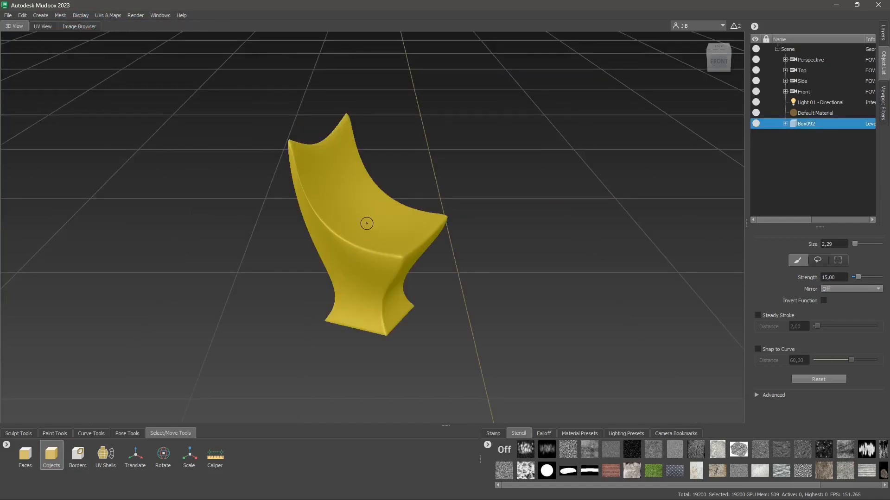
{"action": "mouse_move", "coordinate": [365, 223]}
{"action": "left_mouse_down", "text": "alt"}
{"action": "mouse_move", "coordinate": [370, 244]}
{"action": "mouse_move", "coordinate": [354, 231]}
{"action": "left_mouse_up", "text": "alt"}
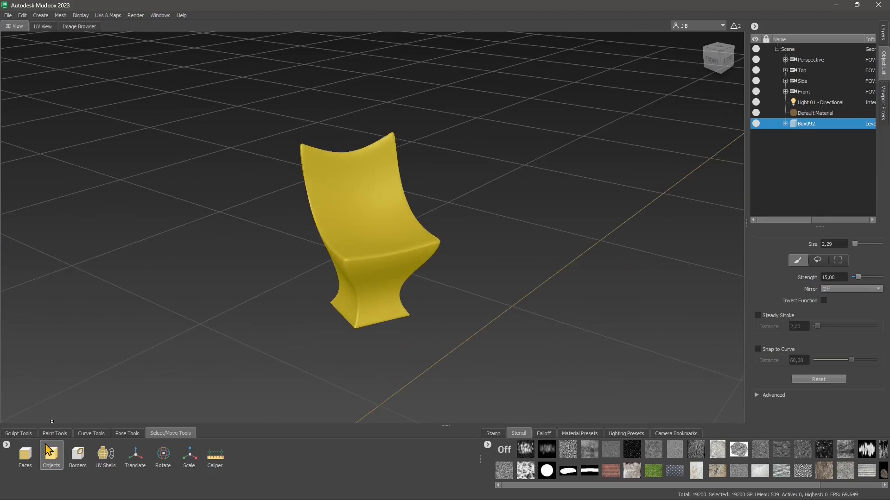
{"action": "right_click", "coordinate": [343, 200]}
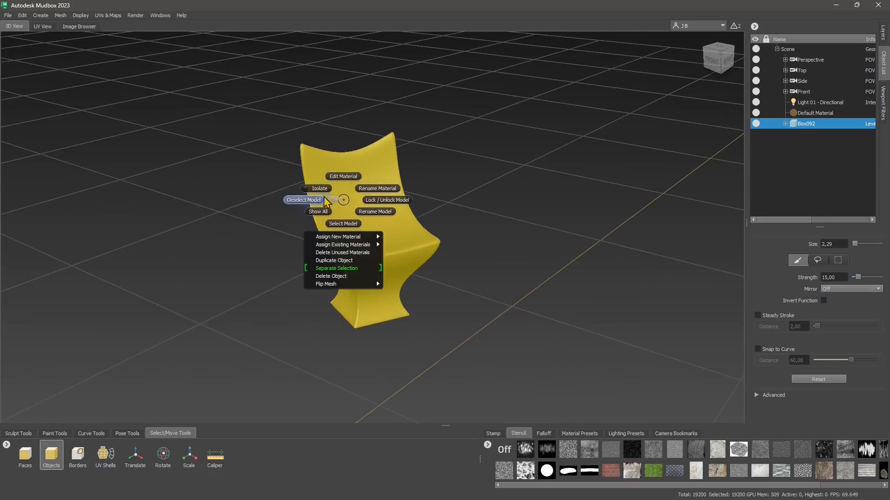
{"action": "left_click", "coordinate": [307, 200]}
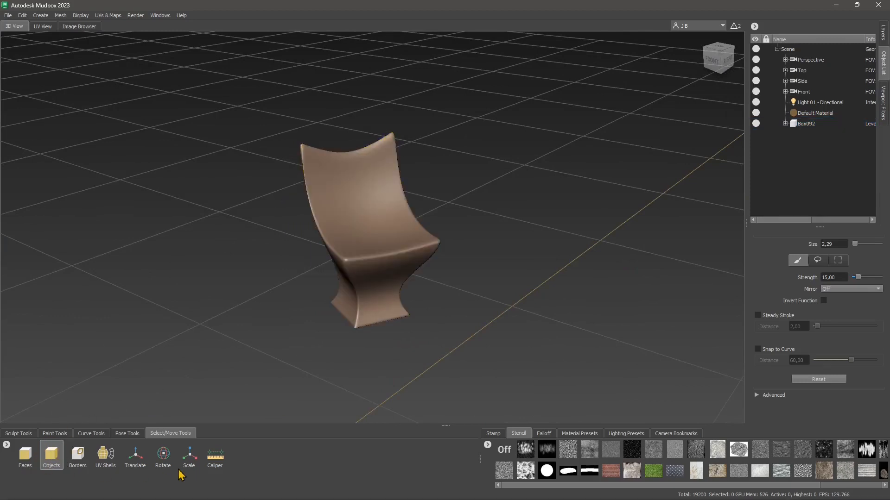
Activate the Sculpt brush, try a stroke down the chair's backrest, and undo it.
{"action": "left_click", "coordinate": [18, 433]}
{"action": "left_click", "coordinate": [25, 454]}
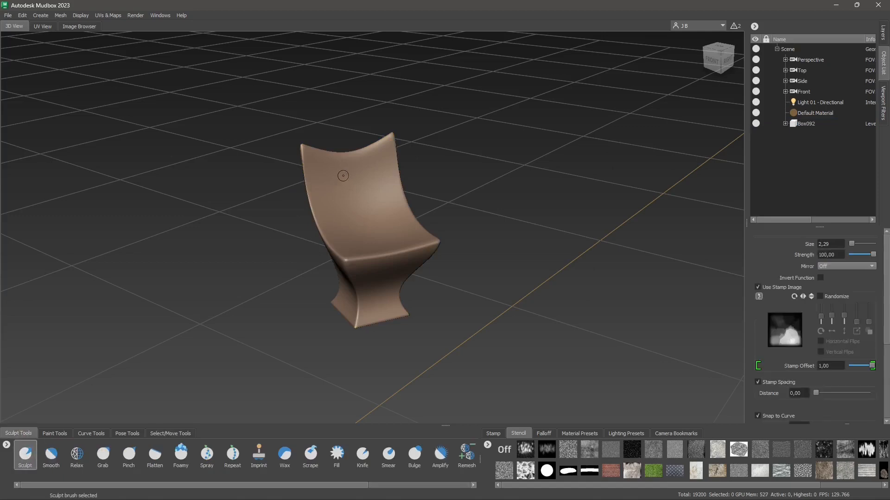
{"action": "left_click_drag", "start_coordinate": [343, 176], "coordinate": [360, 227]}
{"action": "key", "text": "ctrl+z"}
Set the Sculpt brush to size 6,99 and strength 3,70, and sculpt uneven relief on the chair's backrest and front of the base.
{"action": "left_click_drag", "start_coordinate": [834, 244], "coordinate": [818, 254]}
{"action": "type", "text": "1"}
{"action": "type", "text": "1"}
{"action": "left_click", "coordinate": [834, 246]}
{"action": "mouse_move", "coordinate": [359, 198]}
{"action": "left_mouse_down"}
{"action": "mouse_move", "coordinate": [380, 197]}
{"action": "mouse_move", "coordinate": [358, 198]}
{"action": "mouse_move", "coordinate": [394, 223]}
{"action": "mouse_move", "coordinate": [335, 183]}
{"action": "mouse_move", "coordinate": [331, 193]}
{"action": "left_mouse_up"}
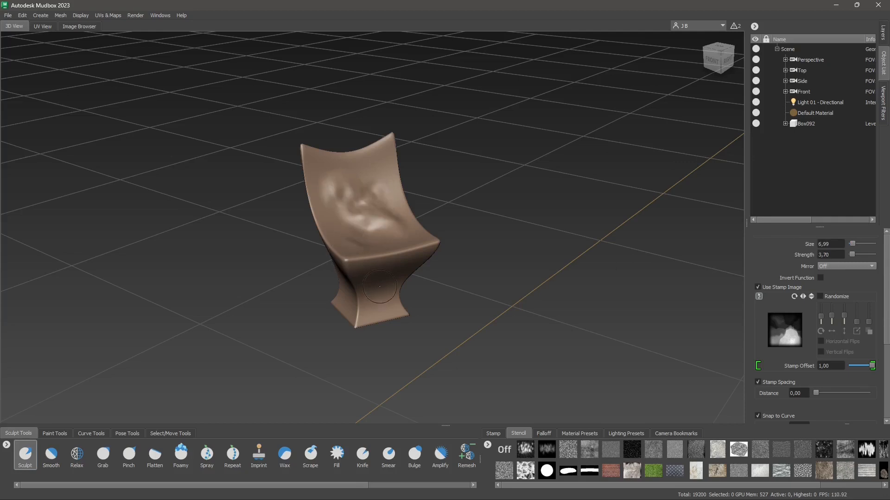
{"action": "left_click_drag", "start_coordinate": [379, 286], "coordinate": [395, 308]}
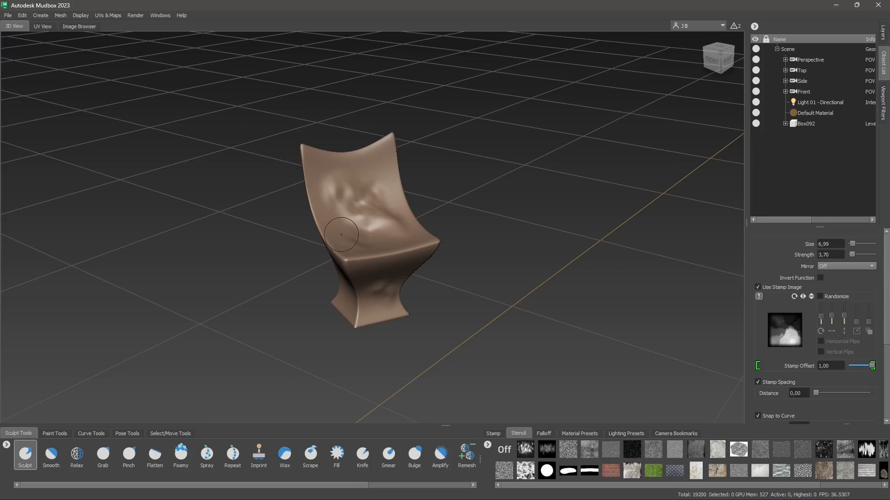
Activate the Paint Brush and set its size to 9,13 and its strength to 56,30.
{"action": "left_click", "coordinate": [55, 433]}
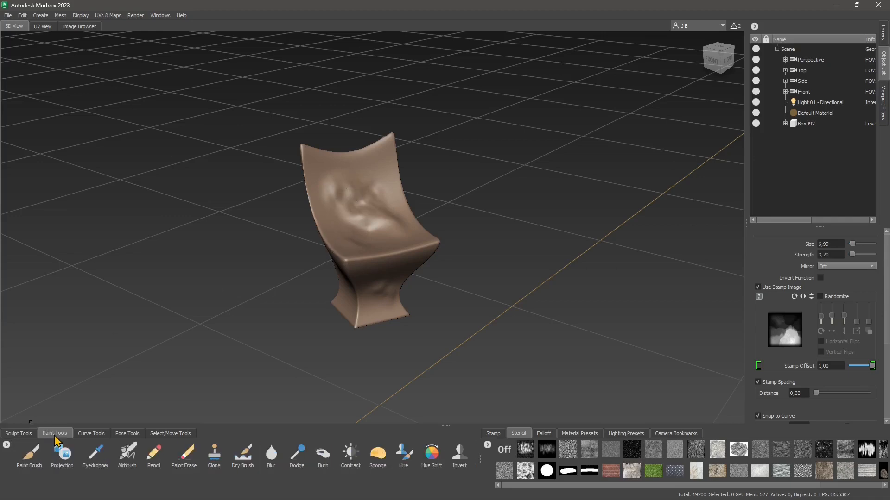
{"action": "left_click", "coordinate": [37, 463]}
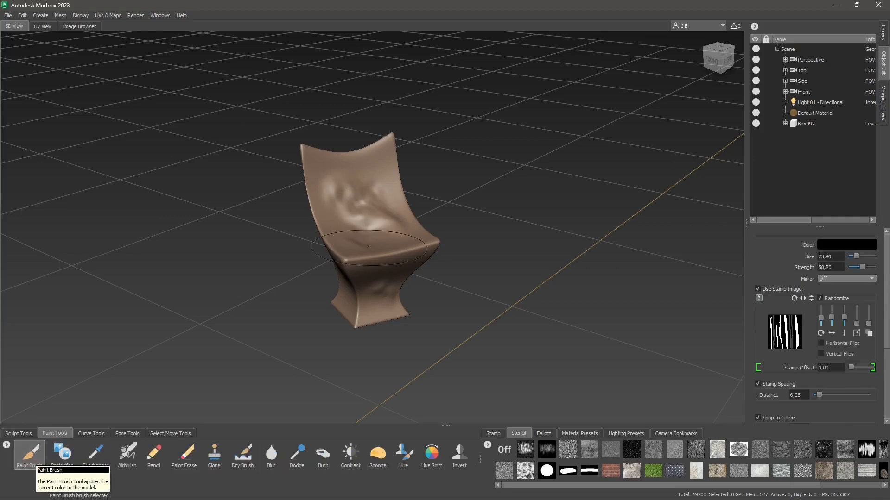
{"action": "key", "text": "b"}
{"action": "left_click_drag", "start_coordinate": [367, 203], "coordinate": [334, 202]}
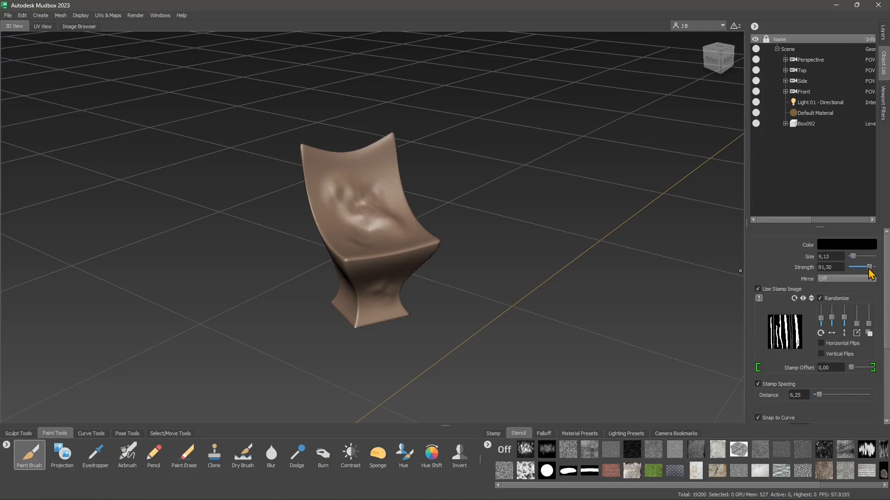
{"action": "left_click_drag", "start_coordinate": [862, 267], "coordinate": [863, 266]}
Change the Paint Brush color to a bright, saturated yellow.
{"action": "left_click", "coordinate": [828, 246]}
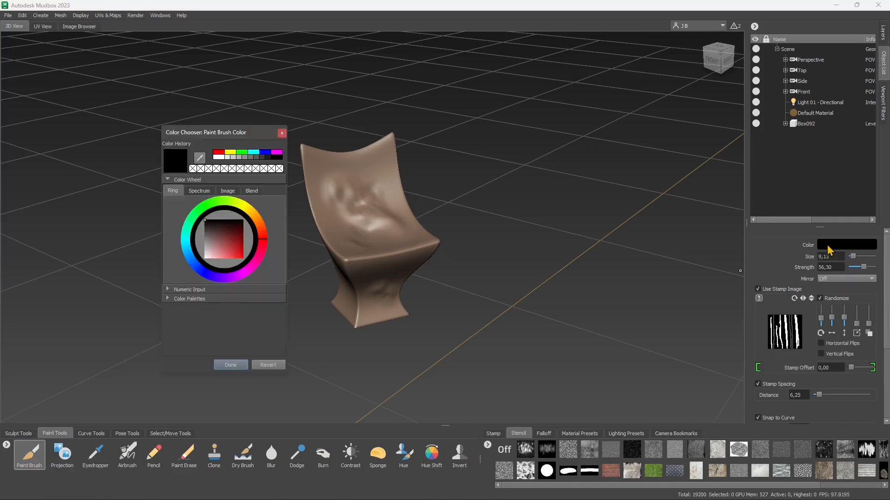
{"action": "left_click", "coordinate": [249, 209]}
{"action": "left_click_drag", "start_coordinate": [235, 245], "coordinate": [251, 277]}
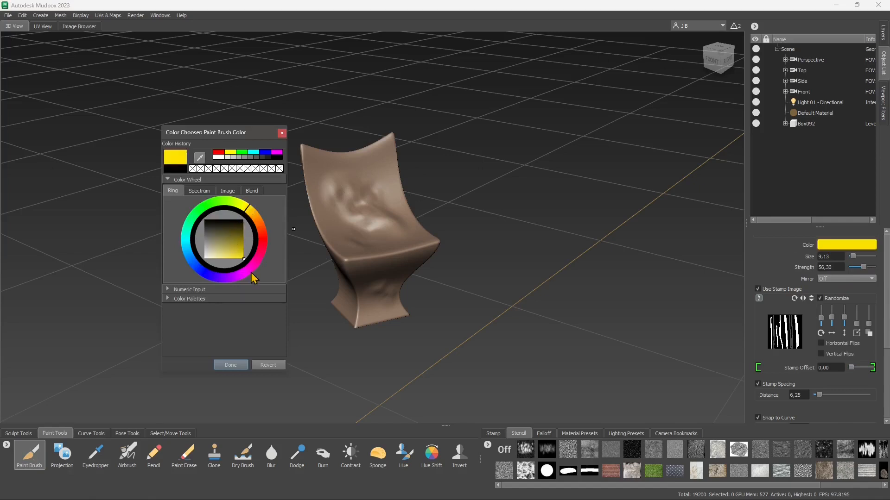
{"action": "left_click", "coordinate": [282, 133]}
Create Paint Layer 1 with size 1024, PNG [8 bit, RGBA] format and the Diffuse channel, and show it in the layer list.
{"action": "left_click", "coordinate": [345, 205]}
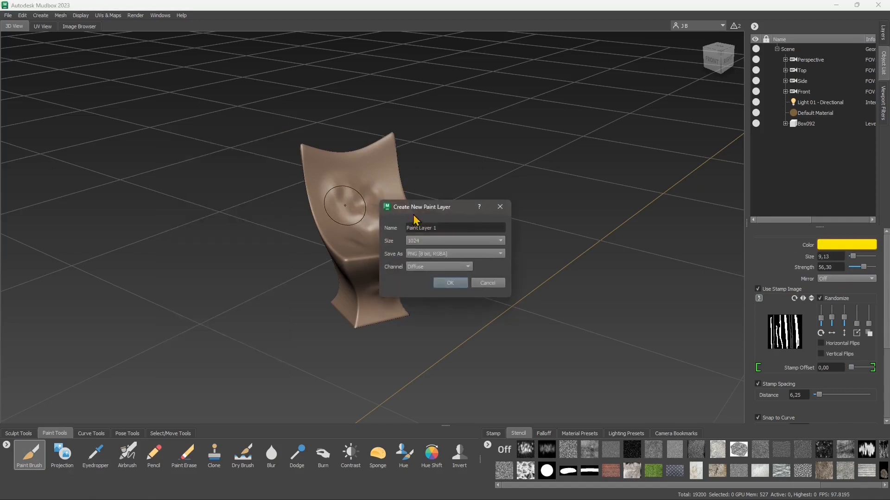
{"action": "left_click_drag", "start_coordinate": [450, 223], "coordinate": [392, 227]}
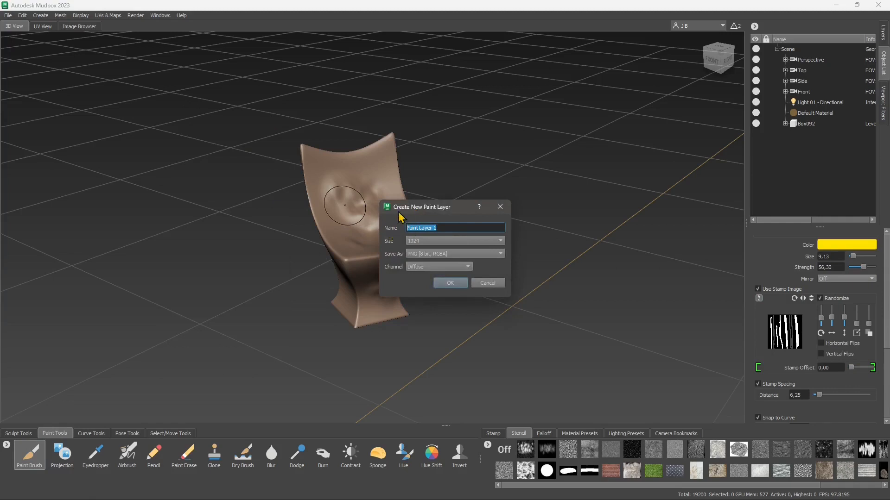
{"action": "left_click", "coordinate": [450, 283]}
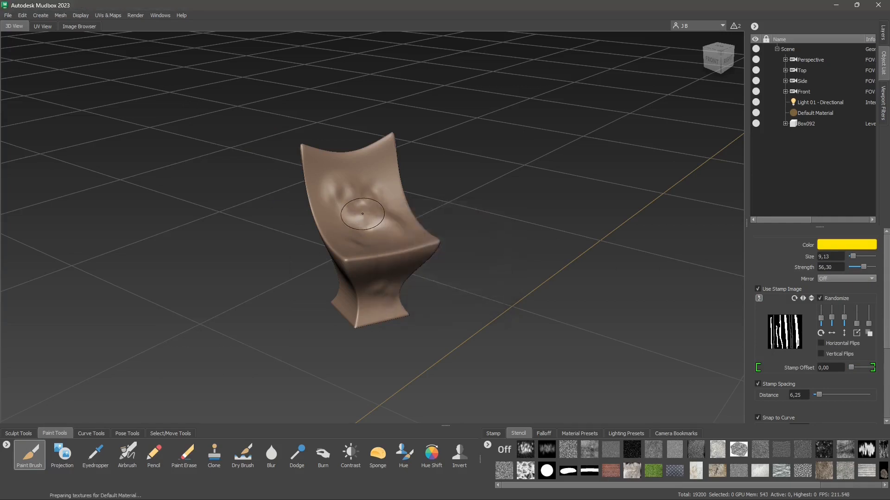
{"action": "left_click", "coordinate": [882, 35]}
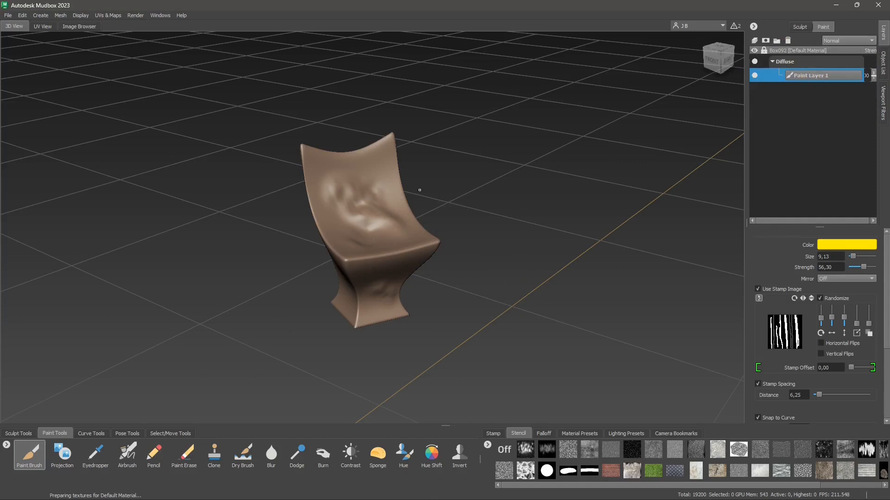
Paint the chair's backrest, seat, sides and base with yellow strokes from all around.
{"action": "mouse_move", "coordinate": [384, 185]}
{"action": "left_mouse_down"}
{"action": "mouse_move", "coordinate": [366, 236]}
{"action": "mouse_move", "coordinate": [336, 208]}
{"action": "left_mouse_up"}
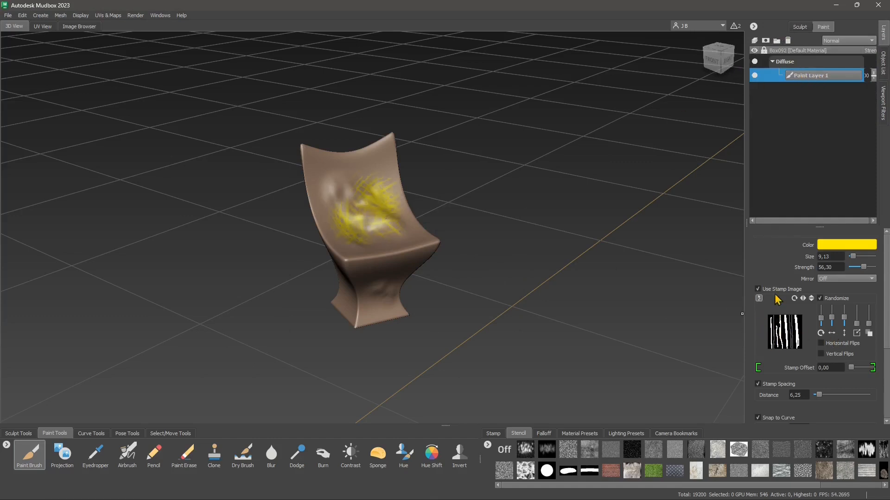
{"action": "left_click_drag", "start_coordinate": [372, 262], "coordinate": [362, 258]}
{"action": "left_click_drag", "start_coordinate": [450, 319], "coordinate": [328, 277], "text": "alt"}
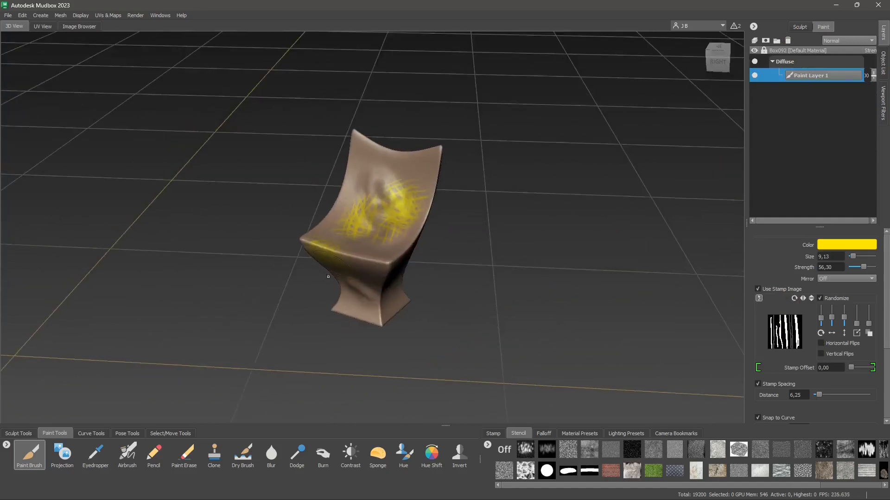
{"action": "left_click_drag", "start_coordinate": [371, 254], "coordinate": [388, 260]}
{"action": "left_click_drag", "start_coordinate": [456, 332], "coordinate": [340, 288], "text": "alt"}
{"action": "mouse_move", "coordinate": [349, 260]}
{"action": "left_mouse_down"}
{"action": "mouse_move", "coordinate": [388, 264]}
{"action": "mouse_move", "coordinate": [410, 241]}
{"action": "left_mouse_up"}
{"action": "left_click_drag", "start_coordinate": [444, 301], "coordinate": [357, 259], "text": "alt"}
{"action": "mouse_move", "coordinate": [347, 271]}
{"action": "left_mouse_down"}
{"action": "mouse_move", "coordinate": [416, 184]}
{"action": "mouse_move", "coordinate": [324, 235]}
{"action": "mouse_move", "coordinate": [407, 204]}
{"action": "mouse_move", "coordinate": [373, 278]}
{"action": "mouse_move", "coordinate": [396, 322]}
{"action": "left_mouse_up"}
{"action": "left_click_drag", "start_coordinate": [282, 315], "coordinate": [477, 301], "text": "alt"}
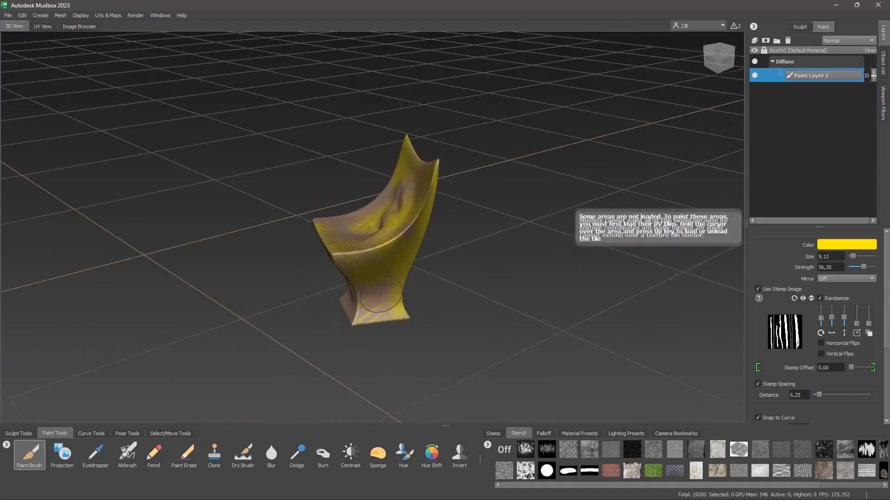
{"action": "left_click_drag", "start_coordinate": [396, 294], "coordinate": [357, 313]}
{"action": "left_click_drag", "start_coordinate": [306, 302], "coordinate": [455, 297], "text": "alt"}
{"action": "left_click_drag", "start_coordinate": [387, 284], "coordinate": [351, 319]}
{"action": "mouse_move", "coordinate": [355, 317]}
{"action": "left_mouse_down", "text": "alt"}
{"action": "mouse_move", "coordinate": [408, 340]}
{"action": "mouse_move", "coordinate": [419, 329]}
{"action": "left_mouse_up", "text": "alt"}
{"action": "left_click_drag", "start_coordinate": [364, 317], "coordinate": [313, 212]}
{"action": "mouse_move", "coordinate": [355, 243]}
{"action": "left_mouse_down"}
{"action": "mouse_move", "coordinate": [405, 264]}
{"action": "mouse_move", "coordinate": [334, 291]}
{"action": "left_mouse_up"}
{"action": "mouse_move", "coordinate": [406, 260]}
{"action": "left_mouse_down"}
{"action": "mouse_move", "coordinate": [373, 222]}
{"action": "mouse_move", "coordinate": [393, 152]}
{"action": "mouse_move", "coordinate": [371, 157]}
{"action": "mouse_move", "coordinate": [377, 240]}
{"action": "left_mouse_up"}
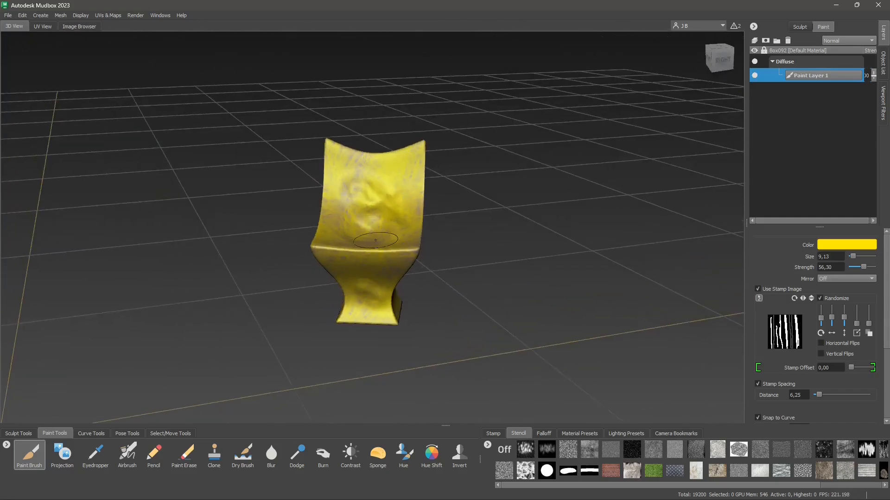
{"action": "left_click_drag", "start_coordinate": [408, 340], "coordinate": [397, 320], "text": "alt"}
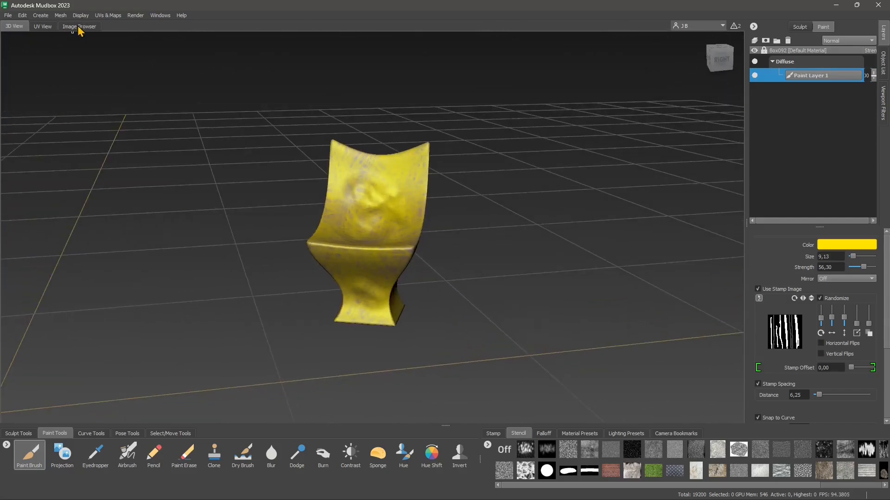
Check the chair's UV layout, return to the 3D view, and flatten the mesh to UV space.
{"action": "left_click", "coordinate": [42, 27]}
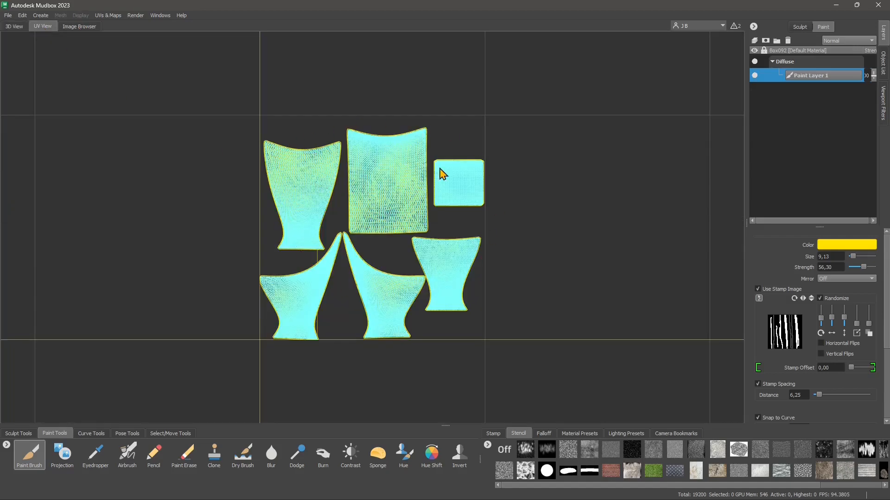
{"action": "left_click", "coordinate": [14, 26]}
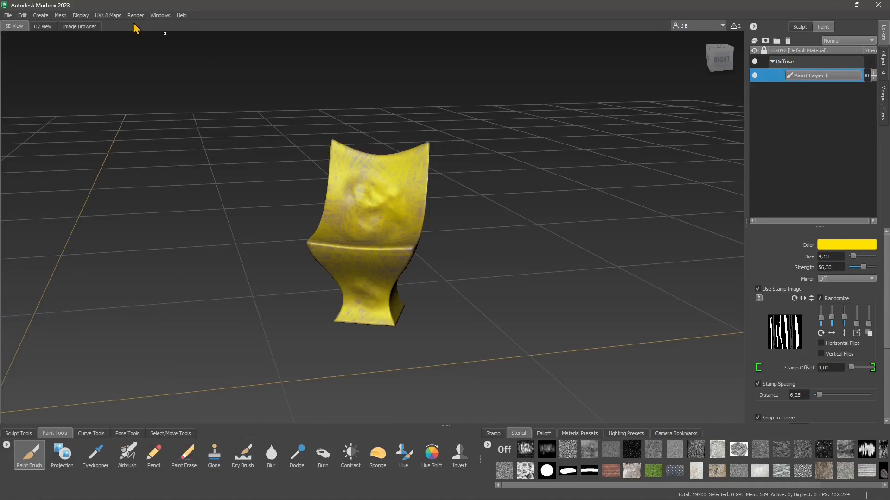
{"action": "left_click", "coordinate": [102, 17]}
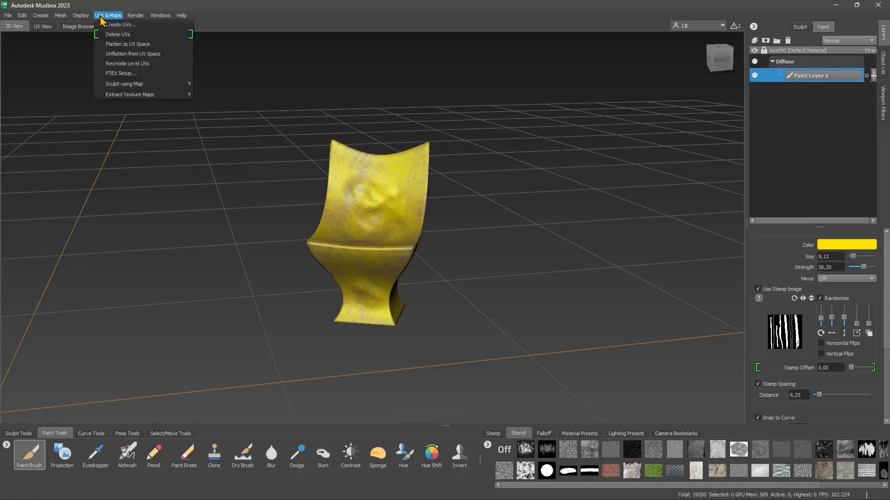
{"action": "left_click", "coordinate": [116, 44]}
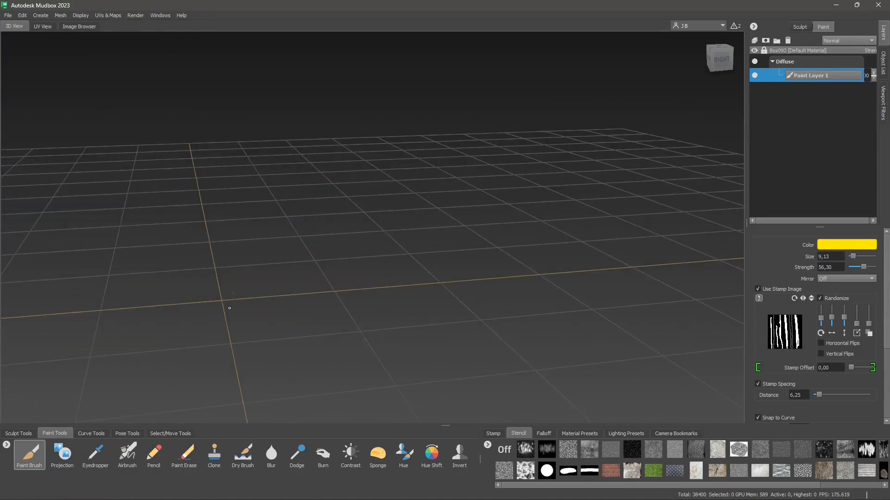
Locate the flattened UV shells in the 3D view and examine them up close from the front.
{"action": "right_click_drag", "start_coordinate": [229, 308], "coordinate": [190, 339], "text": "alt"}
{"action": "left_click", "coordinate": [81, 16]}
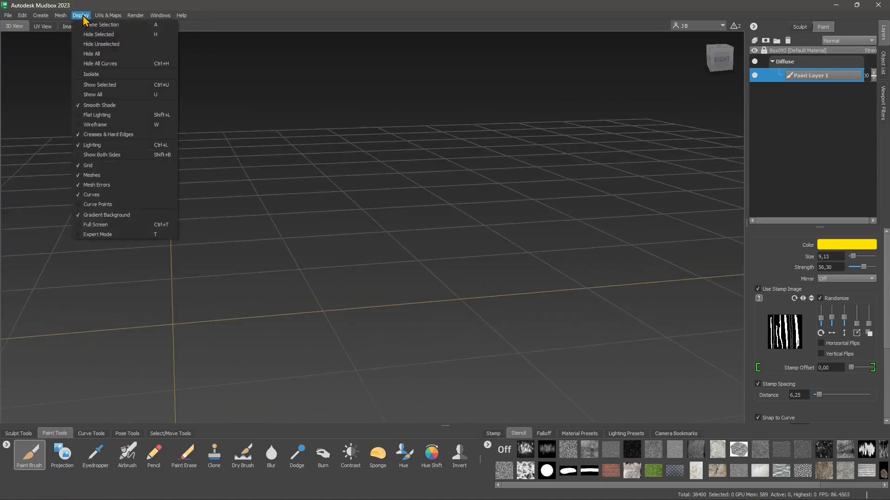
{"action": "left_click", "coordinate": [92, 28]}
{"action": "right_click_drag", "start_coordinate": [261, 302], "coordinate": [240, 347], "text": "alt"}
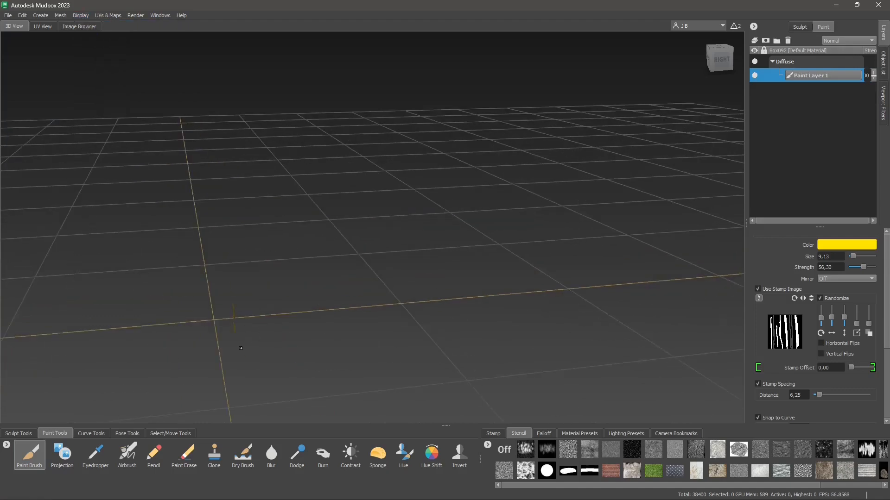
{"action": "middle_click_drag", "start_coordinate": [240, 348], "coordinate": [369, 256], "text": "alt"}
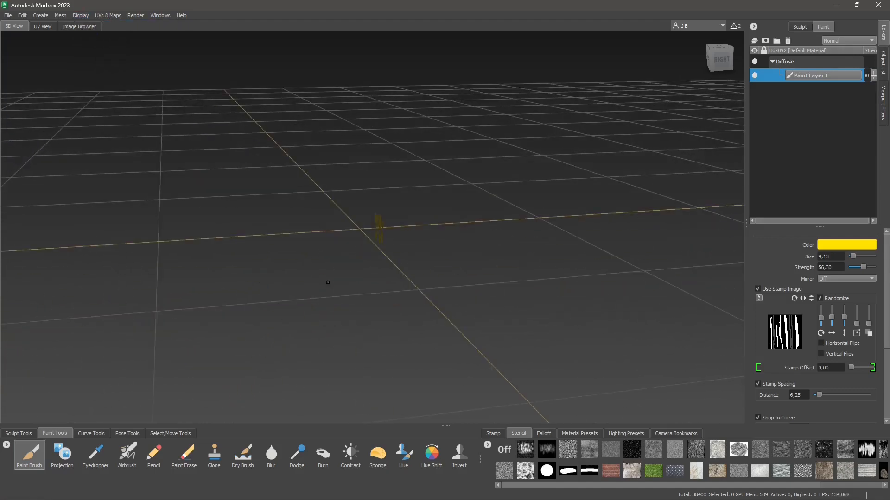
{"action": "middle_click_drag", "start_coordinate": [315, 266], "coordinate": [353, 292], "text": "alt"}
{"action": "right_click_drag", "start_coordinate": [353, 291], "coordinate": [386, 337], "text": "alt"}
{"action": "left_click_drag", "start_coordinate": [386, 336], "coordinate": [618, 245], "text": "alt"}
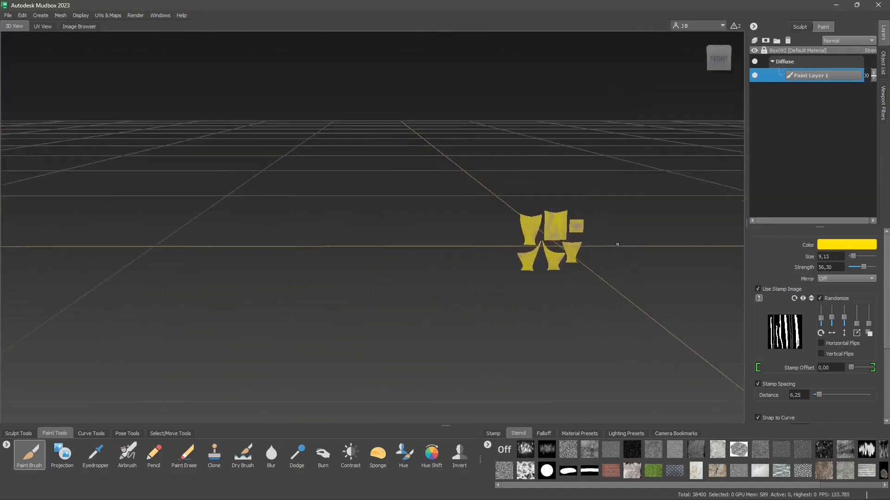
{"action": "mouse_move", "coordinate": [618, 244]}
{"action": "right_mouse_down", "text": "alt"}
{"action": "mouse_move", "coordinate": [611, 266]}
{"action": "mouse_move", "coordinate": [563, 277]}
{"action": "right_mouse_up", "text": "alt"}
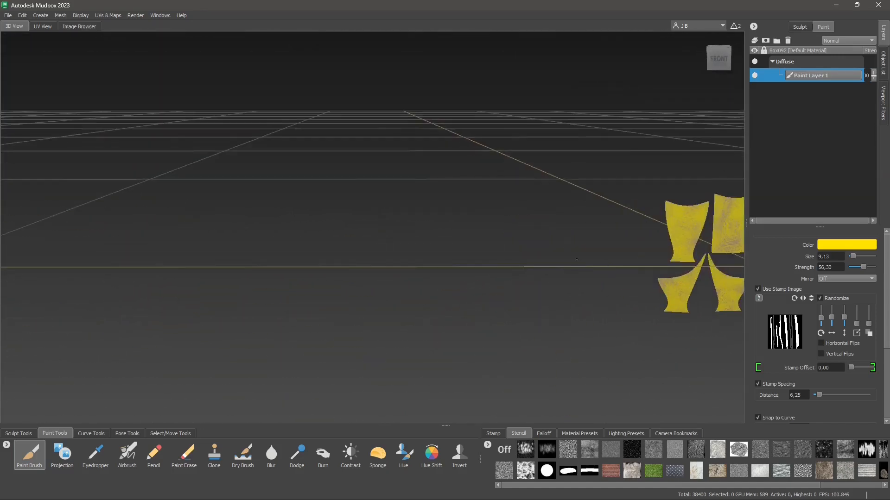
{"action": "middle_click_drag", "start_coordinate": [576, 259], "coordinate": [278, 246], "text": "alt"}
{"action": "right_click_drag", "start_coordinate": [278, 246], "coordinate": [515, 257], "text": "alt"}
{"action": "middle_click_drag", "start_coordinate": [514, 257], "coordinate": [424, 250], "text": "alt"}
Reduce the Paint Brush size to 0,93 and create Paint Layer 2 with size 1024 in the Diffuse channel.
{"action": "key", "text": "b"}
{"action": "mouse_move", "coordinate": [407, 189]}
{"action": "left_mouse_down"}
{"action": "mouse_move", "coordinate": [371, 189]}
{"action": "mouse_move", "coordinate": [399, 189]}
{"action": "left_mouse_up"}
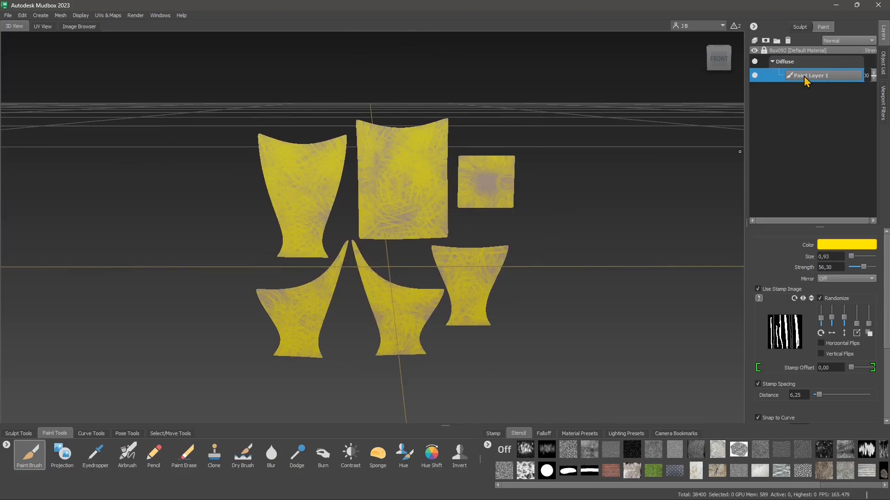
{"action": "mouse_move", "coordinate": [806, 82]}
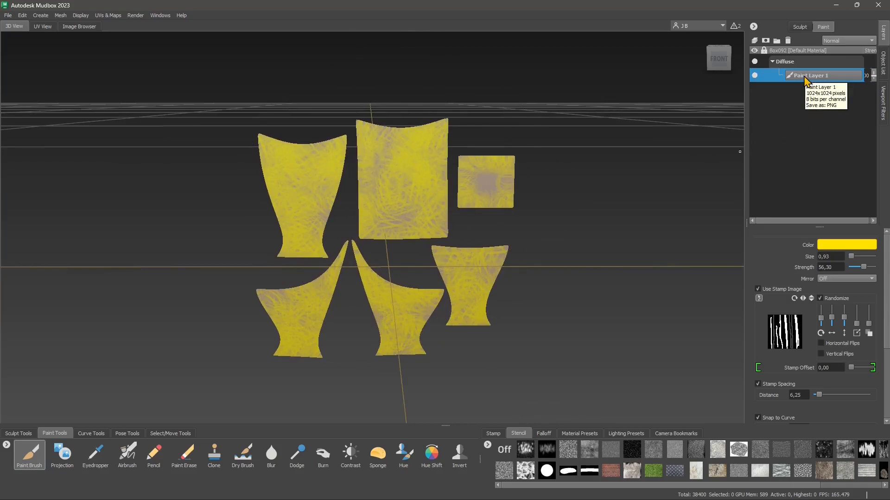
{"action": "left_click", "coordinate": [754, 41]}
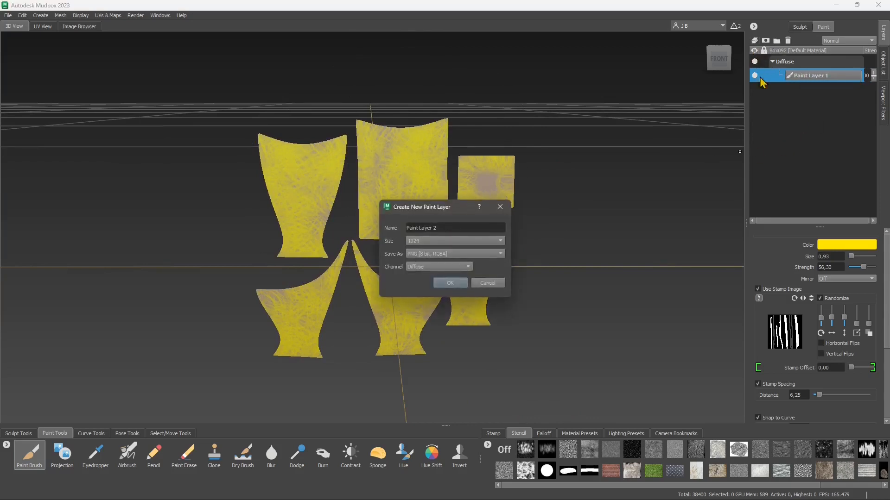
{"action": "left_click", "coordinate": [449, 284]}
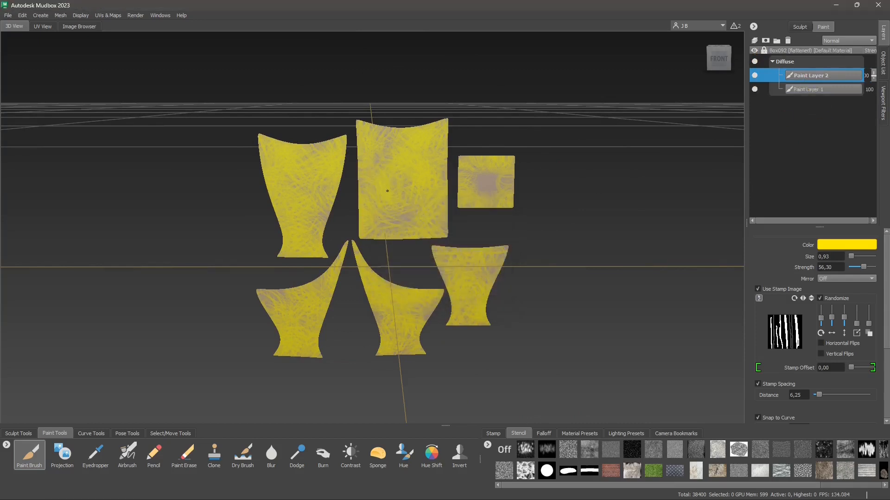
Set the brush color to white and paint patches and edges on the flattened shells, reducing the brush size to 0,31 for the edges.
{"action": "left_click", "coordinate": [845, 244]}
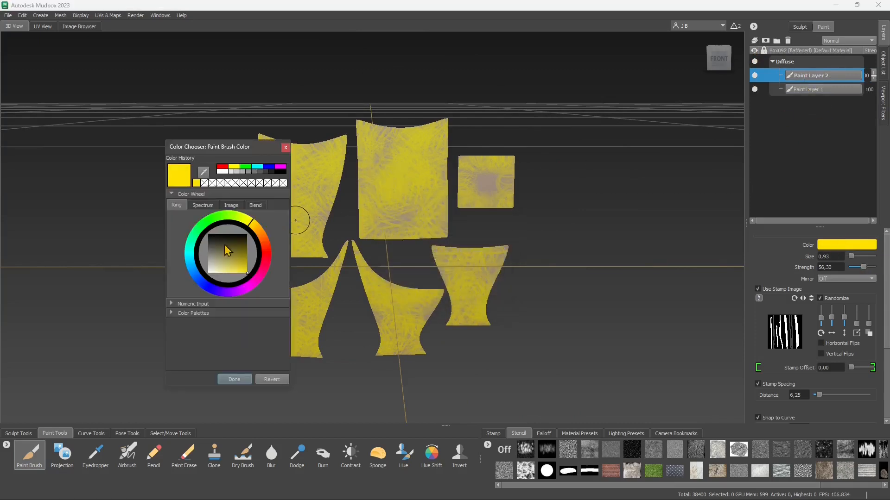
{"action": "left_click_drag", "start_coordinate": [221, 267], "coordinate": [208, 273]}
{"action": "mouse_move", "coordinate": [391, 184]}
{"action": "left_mouse_down"}
{"action": "mouse_move", "coordinate": [411, 180]}
{"action": "mouse_move", "coordinate": [376, 200]}
{"action": "left_mouse_up"}
{"action": "left_click", "coordinate": [285, 147]}
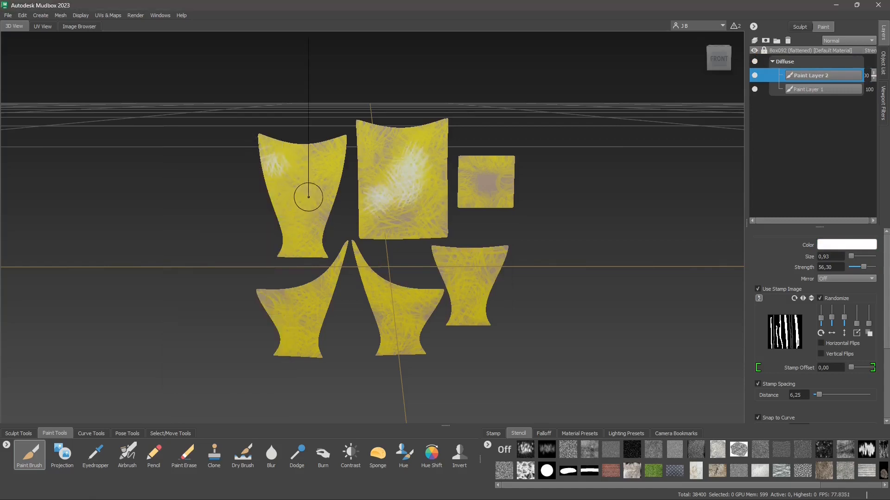
{"action": "left_click_drag", "start_coordinate": [309, 197], "coordinate": [299, 196]}
{"action": "mouse_move", "coordinate": [309, 146]}
{"action": "left_mouse_down"}
{"action": "mouse_move", "coordinate": [340, 139]}
{"action": "mouse_move", "coordinate": [335, 194]}
{"action": "left_mouse_up"}
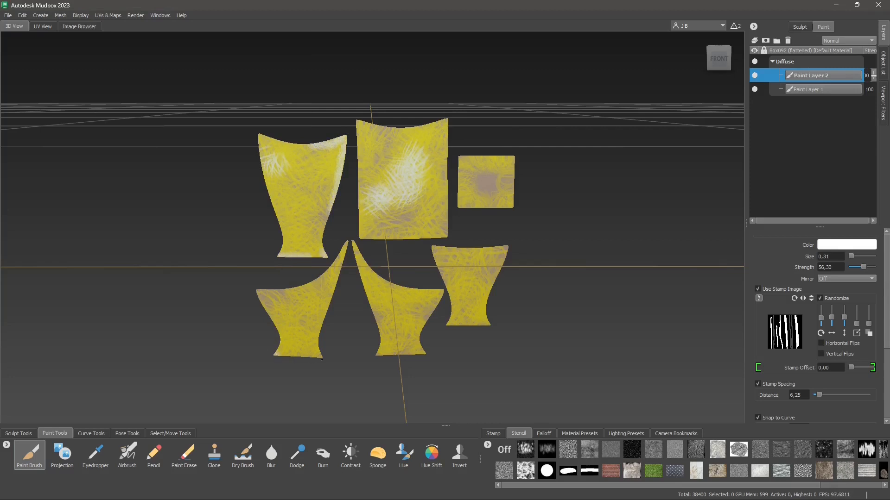
{"action": "left_click_drag", "start_coordinate": [321, 360], "coordinate": [285, 353]}
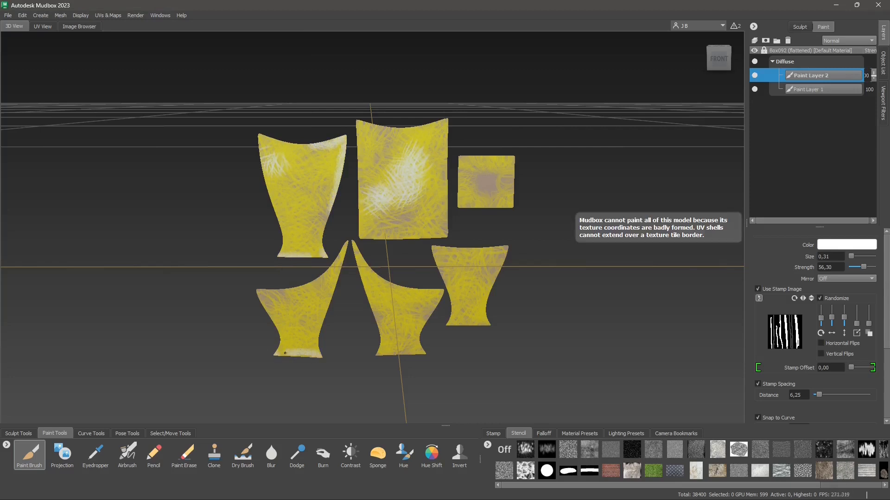
Change the brush color to black and paint along the bottom edges of the four base-shaped shells.
{"action": "left_click", "coordinate": [840, 244]}
{"action": "left_click", "coordinate": [244, 261]}
{"action": "left_click_drag", "start_coordinate": [244, 261], "coordinate": [246, 247]}
{"action": "left_click", "coordinate": [238, 393]}
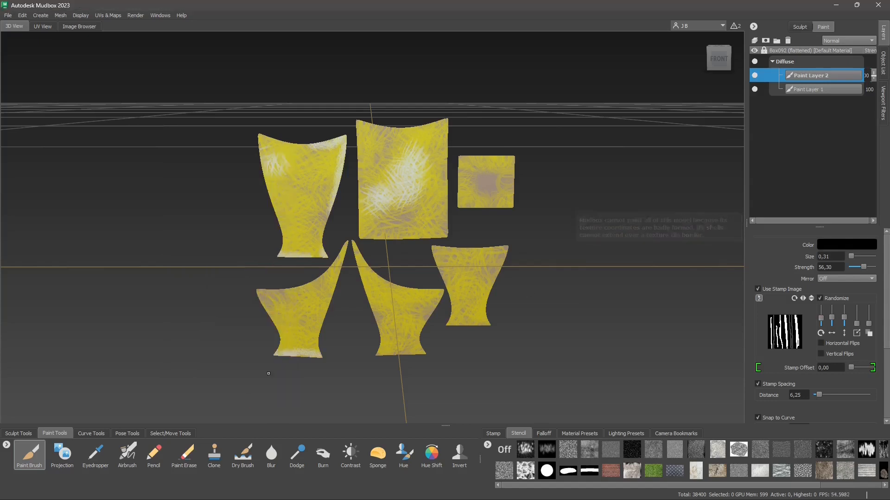
{"action": "mouse_move", "coordinate": [320, 356]}
{"action": "left_mouse_down"}
{"action": "mouse_move", "coordinate": [281, 353]}
{"action": "mouse_move", "coordinate": [319, 356]}
{"action": "left_mouse_up"}
{"action": "left_click", "coordinate": [322, 325]}
{"action": "mouse_move", "coordinate": [379, 354]}
{"action": "left_mouse_down"}
{"action": "mouse_move", "coordinate": [419, 352]}
{"action": "mouse_move", "coordinate": [375, 352]}
{"action": "left_mouse_up"}
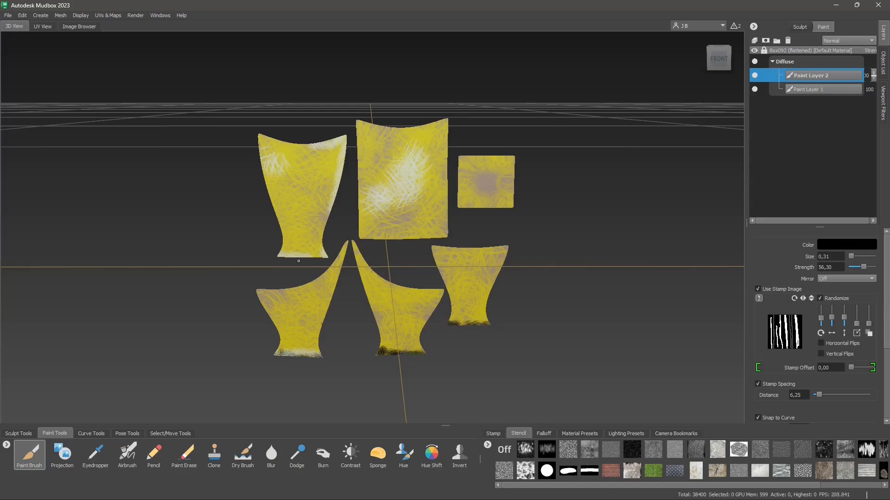
{"action": "left_click_drag", "start_coordinate": [298, 261], "coordinate": [282, 256]}
Unflatten the mesh from UV space and inspect the painted chair from the front corner.
{"action": "left_click", "coordinate": [108, 16]}
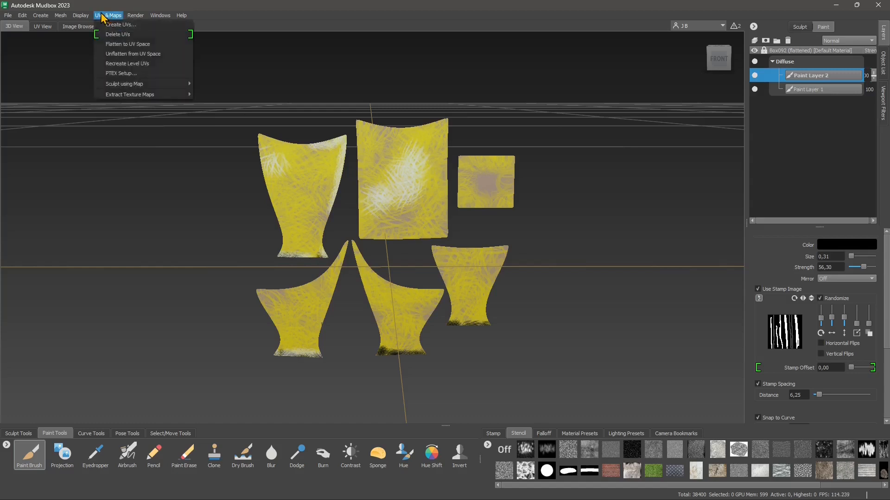
{"action": "left_click", "coordinate": [121, 54]}
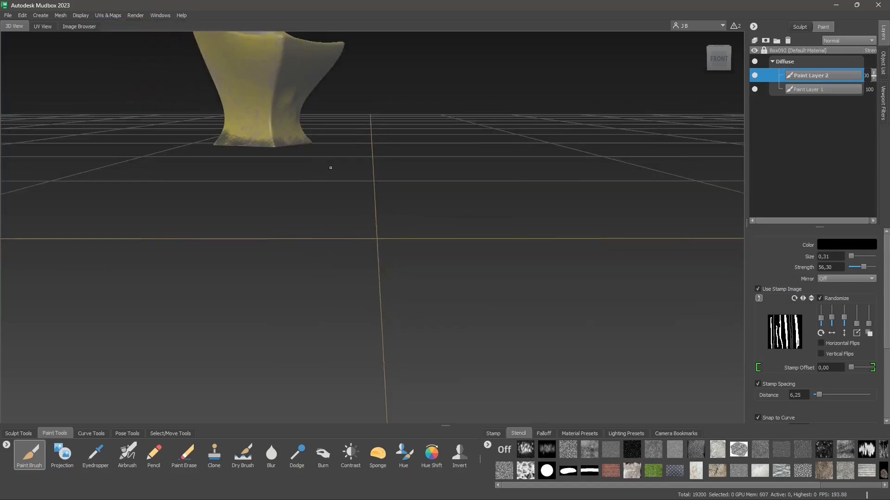
{"action": "middle_click_drag", "start_coordinate": [330, 167], "coordinate": [391, 350], "text": "alt"}
{"action": "left_click_drag", "start_coordinate": [391, 349], "coordinate": [447, 350], "text": "alt"}
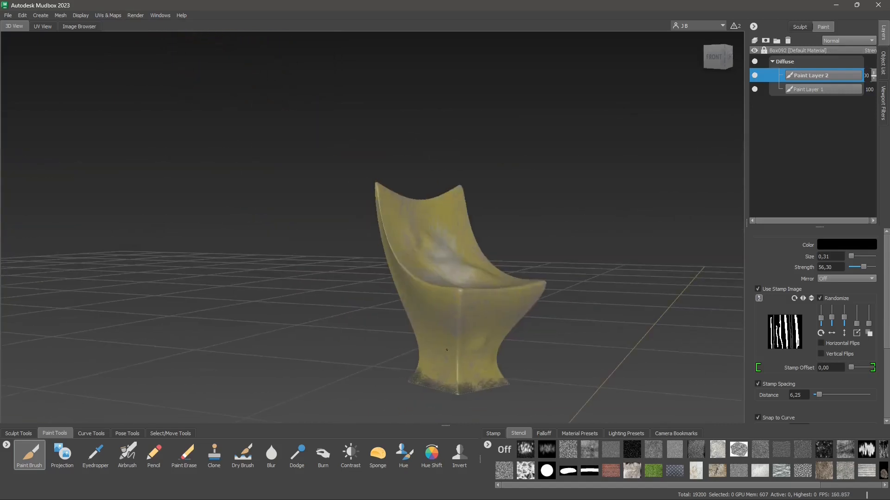
{"action": "mouse_move", "coordinate": [446, 350]}
{"action": "middle_mouse_down", "text": "alt"}
{"action": "mouse_move", "coordinate": [295, 315]}
{"action": "mouse_move", "coordinate": [317, 316]}
{"action": "middle_mouse_up", "text": "alt"}
{"action": "left_click", "coordinate": [789, 88]}
{"action": "double_click", "coordinate": [794, 75]}
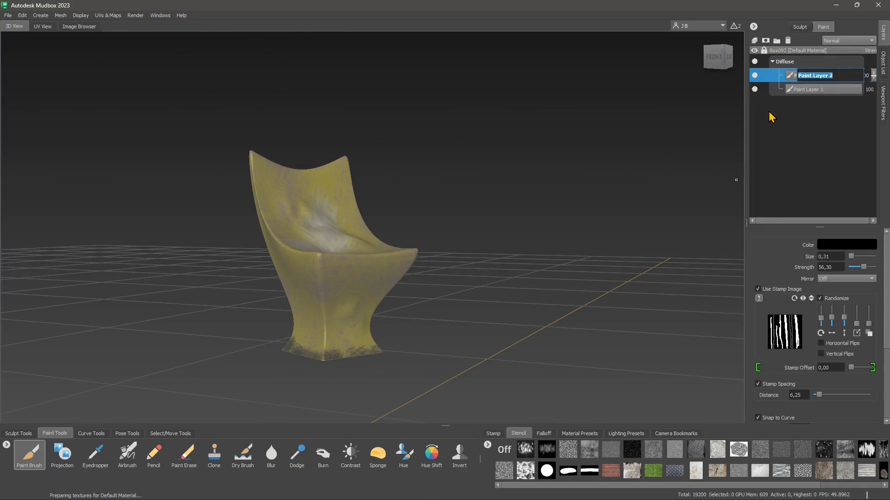
{"action": "left_click", "coordinate": [788, 75]}
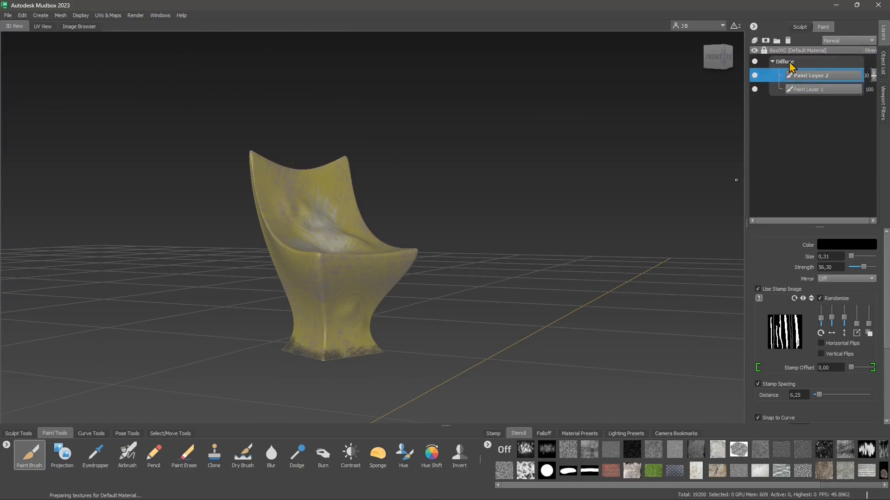
Create a new paint layer named Paint Layer 3 with size 1024, PNG [8 bit, RGBA] format and the Diffuse channel.
{"action": "left_click", "coordinate": [754, 41]}
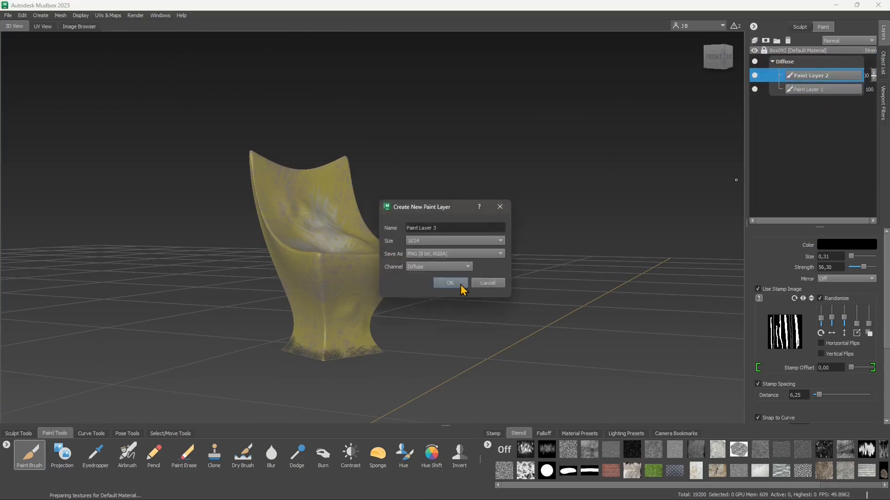
{"action": "left_click", "coordinate": [423, 268]}
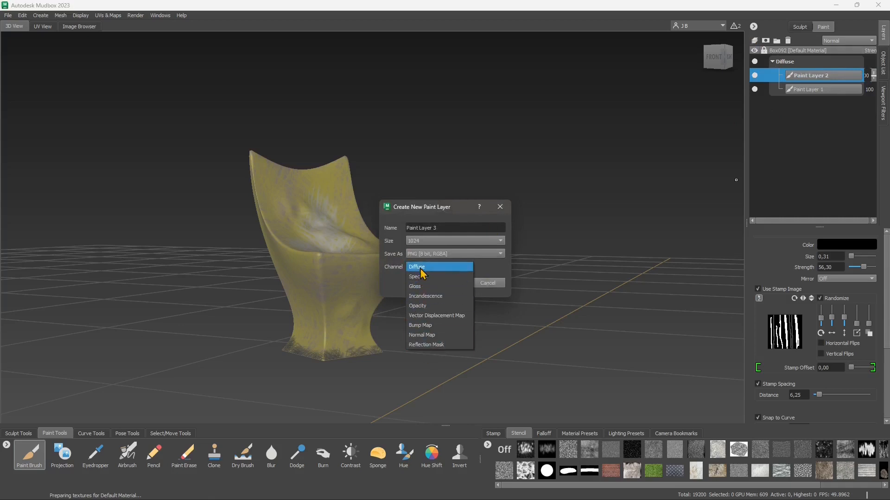
{"action": "left_click", "coordinate": [420, 268]}
{"action": "left_click", "coordinate": [450, 283]}
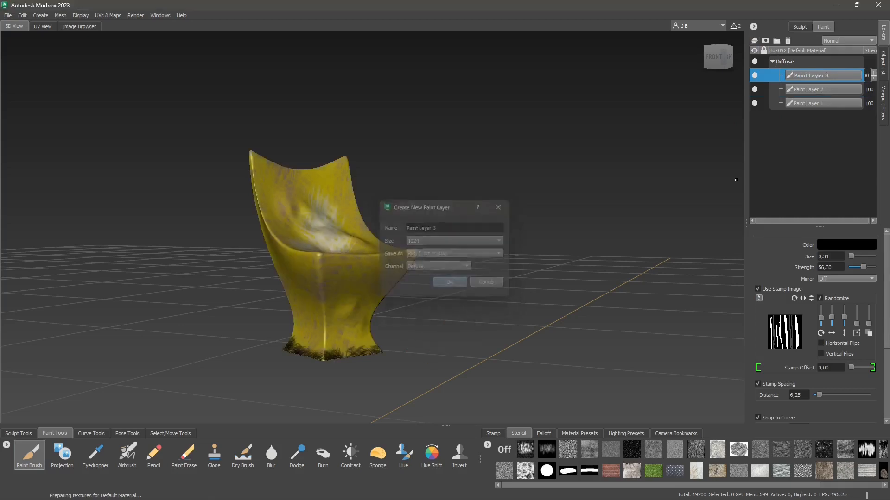
Start importing an image as a paint layer and browse to the 3DSMAX folder inside DATABASE > WORKS.
{"action": "right_click", "coordinate": [804, 75]}
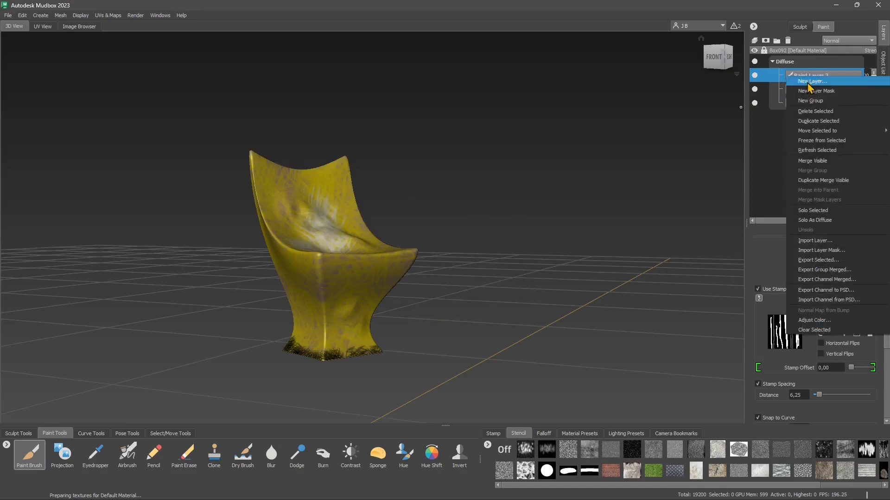
{"action": "left_click", "coordinate": [819, 242]}
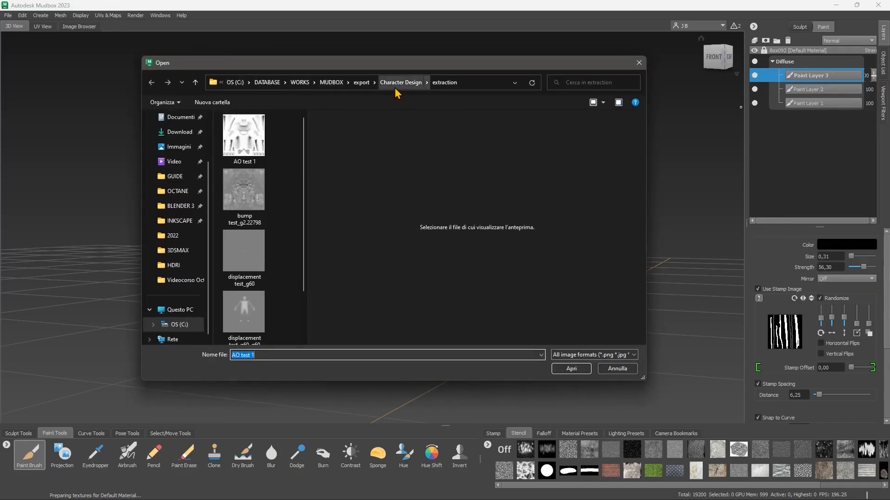
{"action": "left_click", "coordinate": [299, 83]}
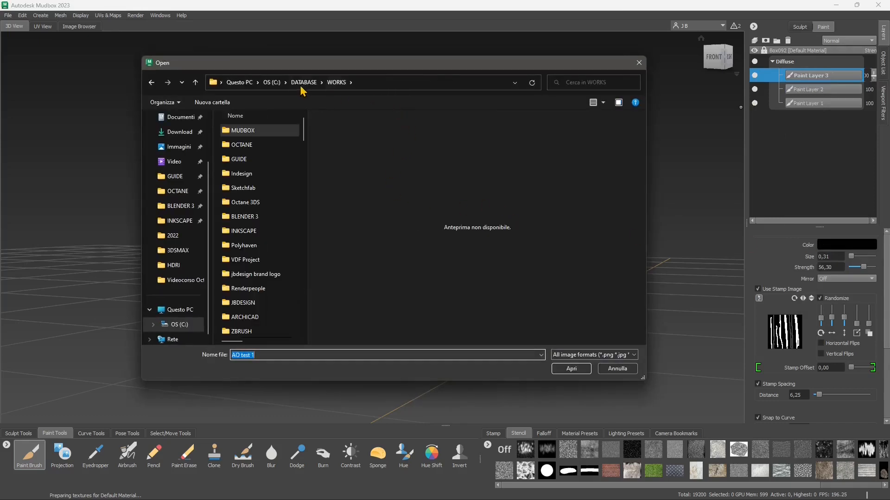
{"action": "left_click", "coordinate": [237, 220]}
{"action": "key", "text": "3"}
{"action": "key", "text": "3"}
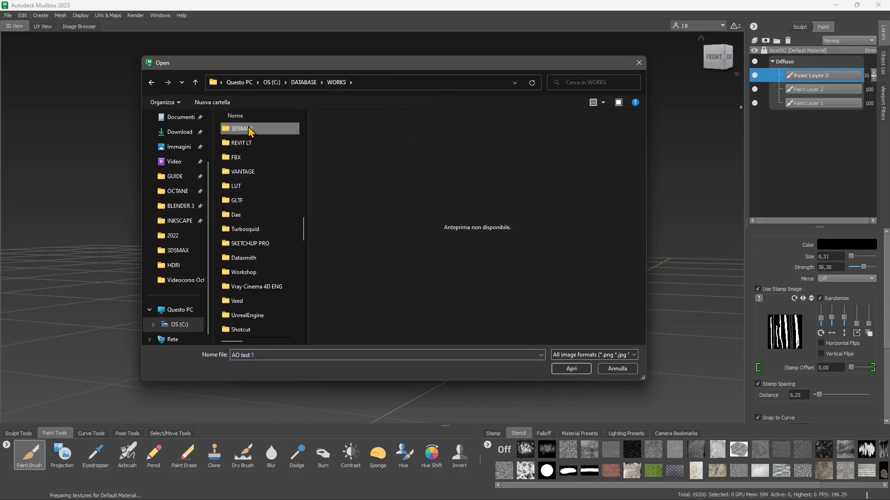
{"action": "double_click", "coordinate": [250, 131]}
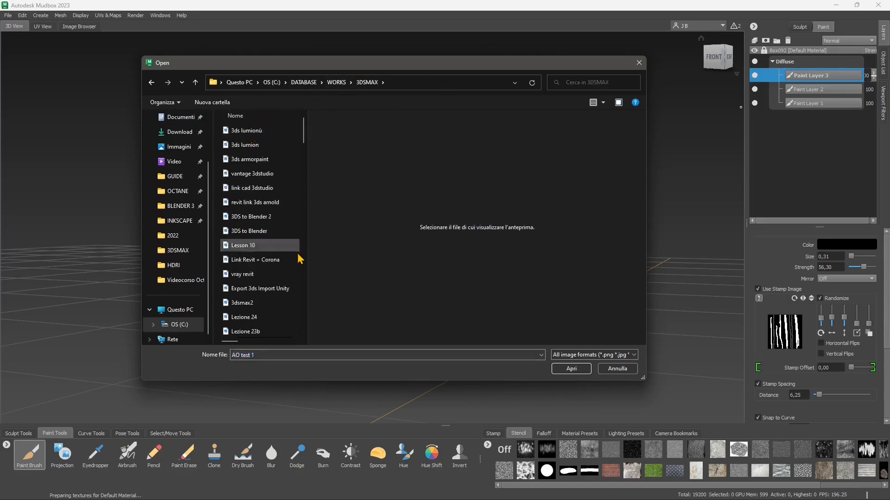
Find and open the Export subfolder of the 3DSMAX folder for the layer import.
{"action": "scroll", "coordinate": [294, 259], "scroll_direction": "down", "scroll_amount": 8}
{"action": "scroll", "coordinate": [295, 262], "scroll_direction": "down", "scroll_amount": 4}
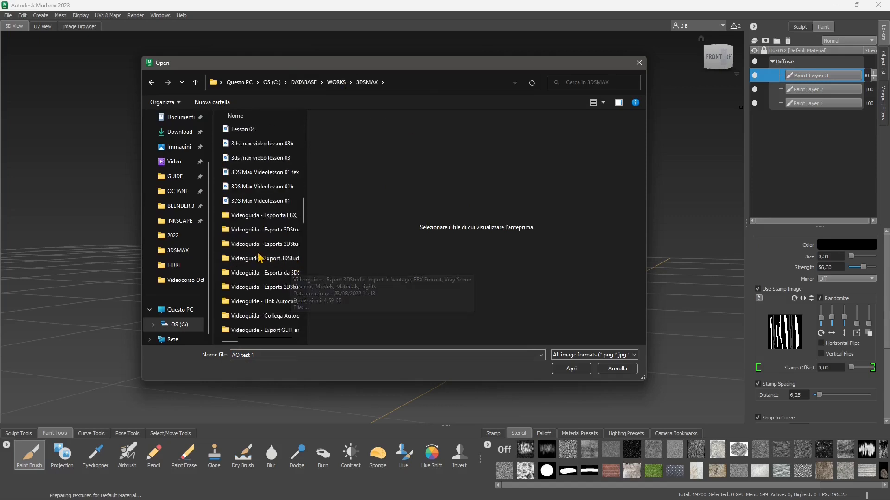
{"action": "key", "text": "e"}
{"action": "key", "text": "e"}
{"action": "key", "text": "e"}
{"action": "key", "text": "e"}
{"action": "key", "text": "e"}
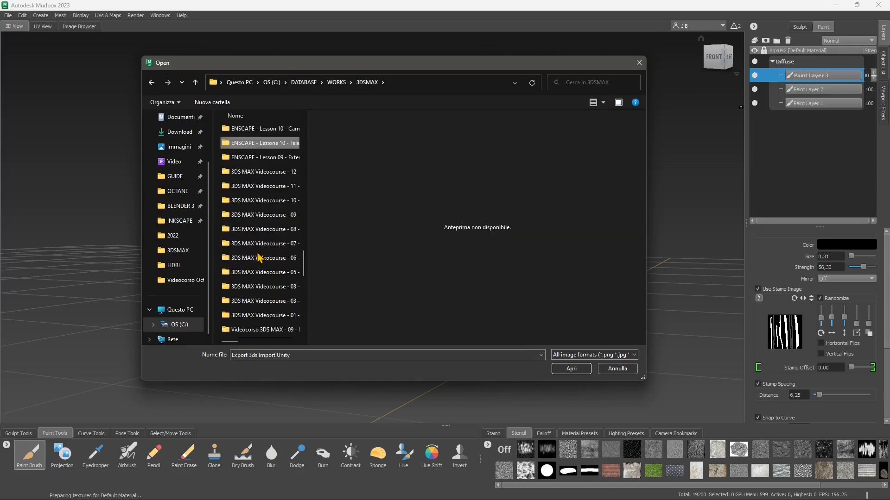
{"action": "double_click", "coordinate": [253, 277]}
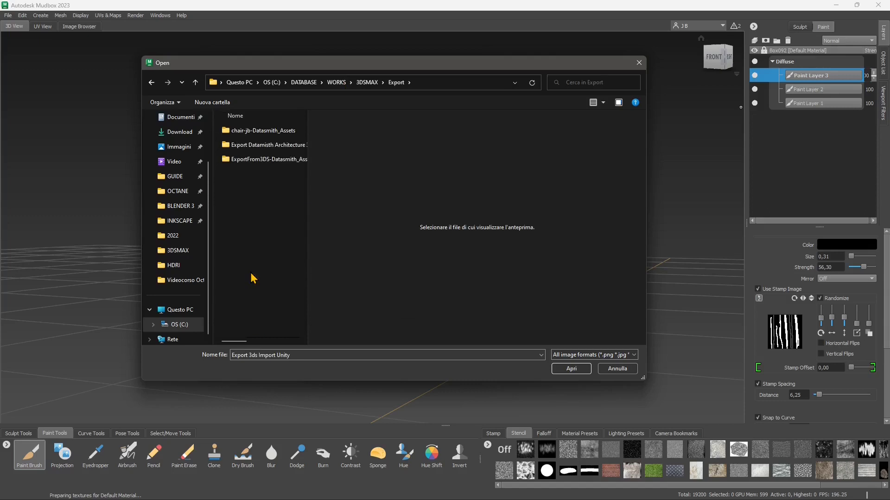
Import the unwrap fabric custom image from the Export Datamisth Architecture 3DS_Assets folder as a layer in the Diffuse channel.
{"action": "left_click_drag", "start_coordinate": [308, 172], "coordinate": [407, 186]}
{"action": "double_click", "coordinate": [281, 162]}
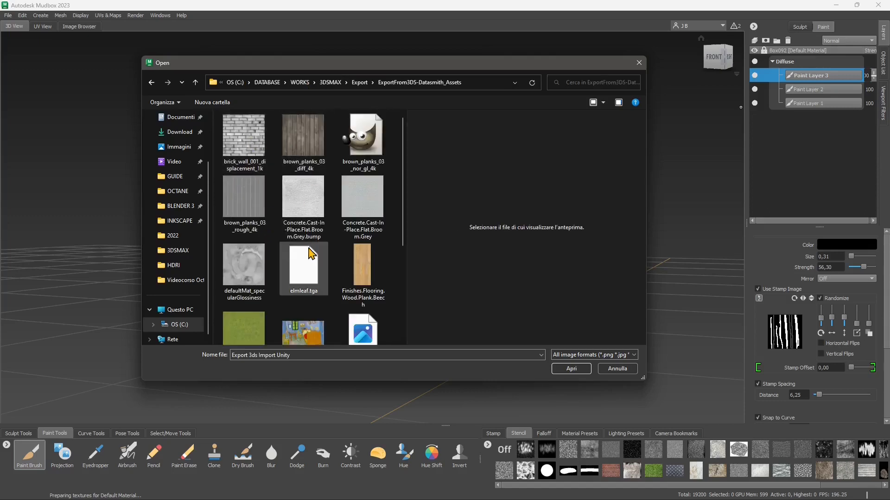
{"action": "key", "text": "alt+Left"}
{"action": "double_click", "coordinate": [272, 145]}
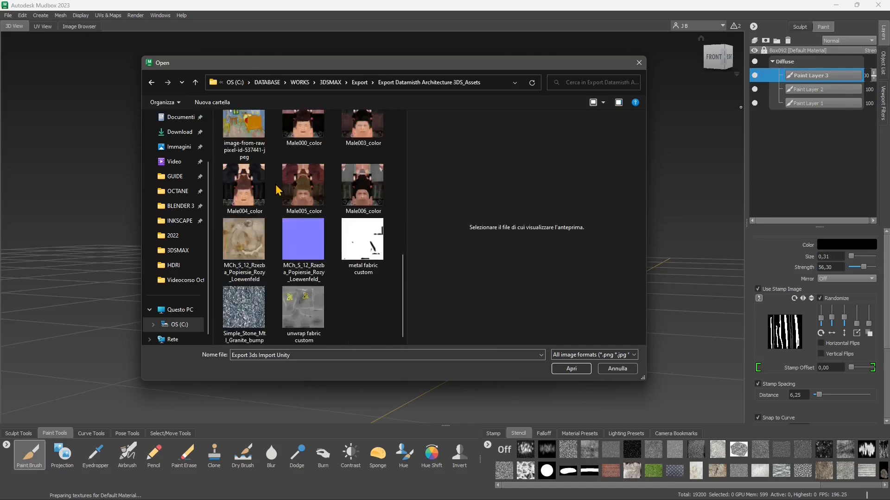
{"action": "left_click", "coordinate": [302, 308]}
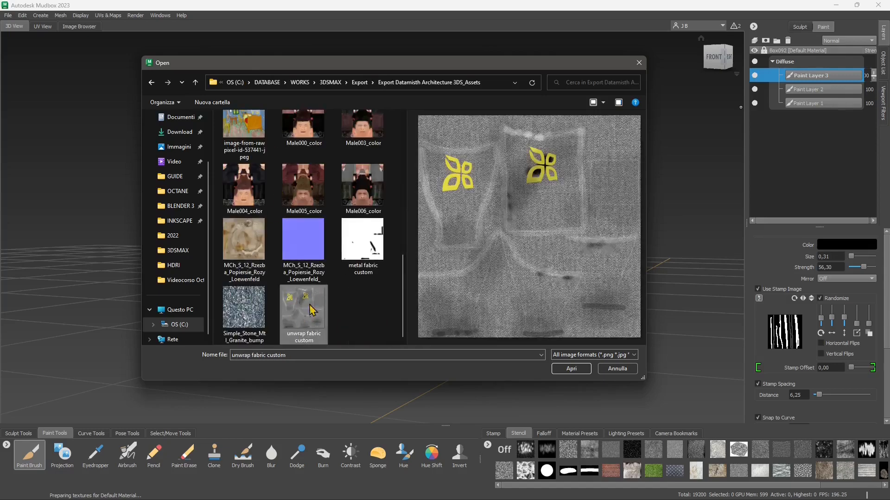
{"action": "left_click", "coordinate": [573, 370]}
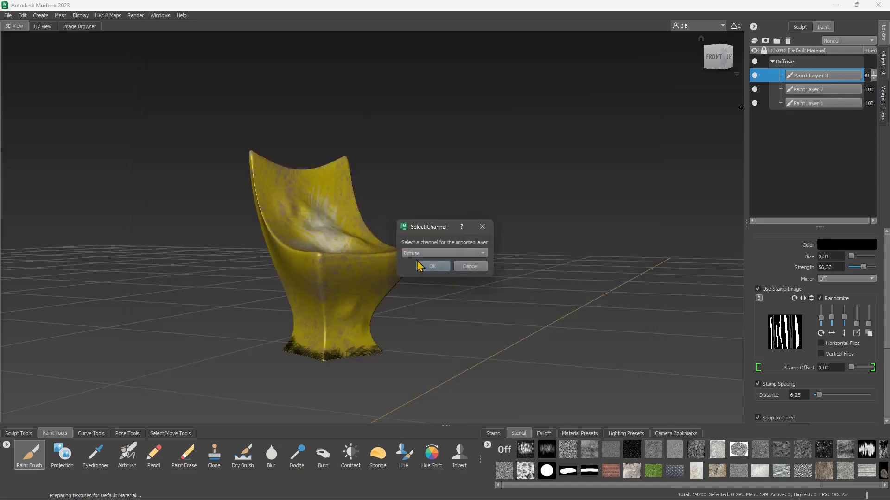
{"action": "left_click", "coordinate": [432, 267]}
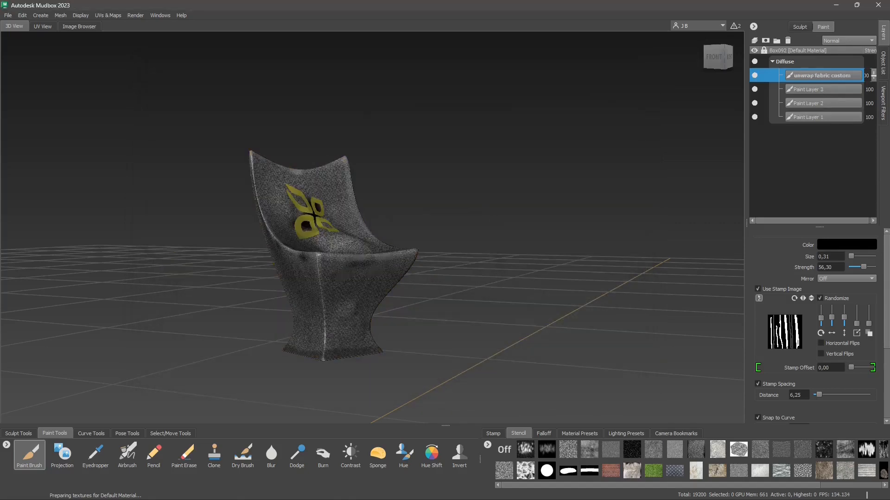
Examine the imported fabric texture and logo on the chair from the front and the front corner, close up and from farther away.
{"action": "middle_click_drag", "start_coordinate": [390, 274], "coordinate": [391, 293], "text": "alt"}
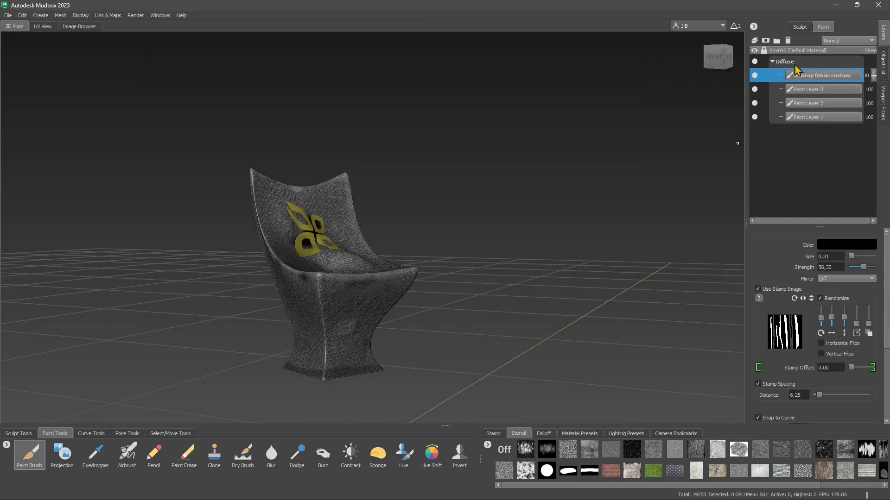
{"action": "left_click_drag", "start_coordinate": [368, 290], "coordinate": [382, 287], "text": "alt"}
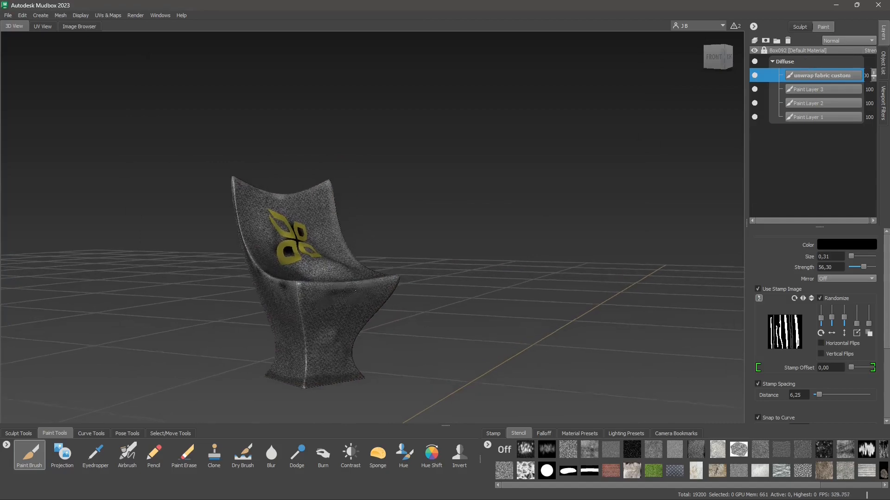
{"action": "middle_click_drag", "start_coordinate": [382, 287], "coordinate": [383, 260]}
{"action": "mouse_move", "coordinate": [383, 260]}
{"action": "left_mouse_down", "text": "alt"}
{"action": "mouse_move", "coordinate": [357, 288]}
{"action": "mouse_move", "coordinate": [385, 320]}
{"action": "mouse_move", "coordinate": [387, 347]}
{"action": "mouse_move", "coordinate": [423, 281]}
{"action": "left_mouse_up", "text": "alt"}
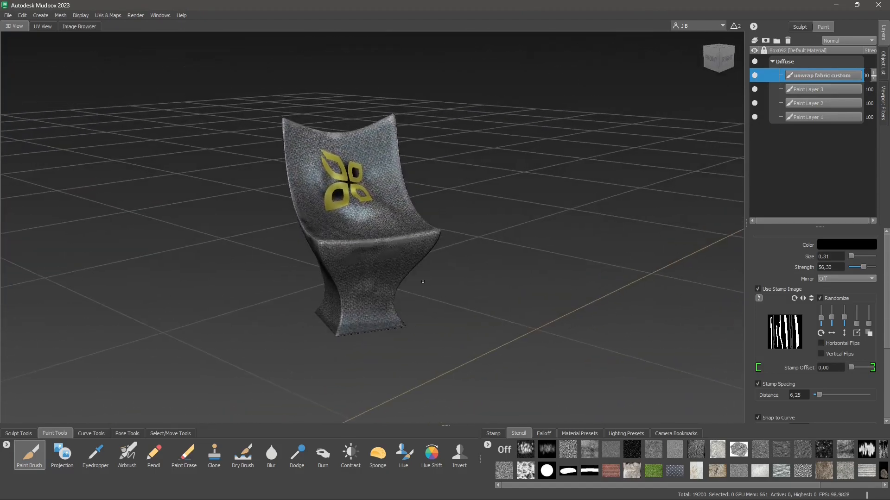
{"action": "left_click", "coordinate": [24, 433]}
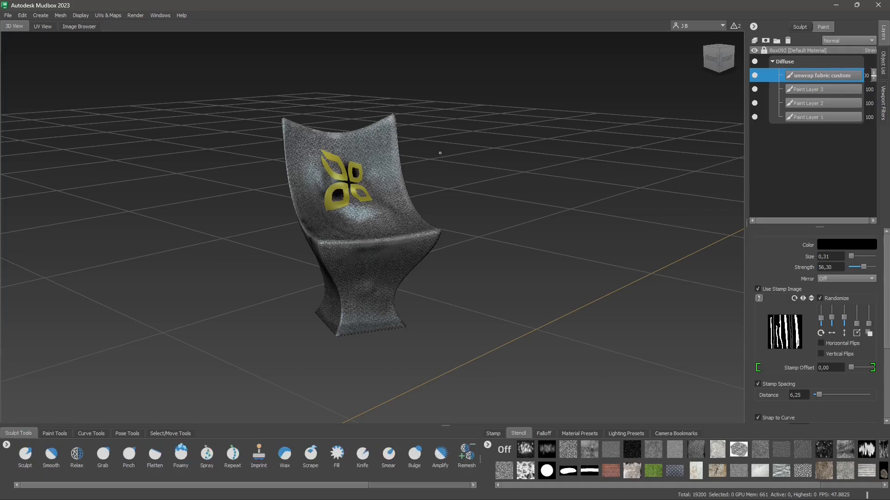
{"action": "right_click_drag", "start_coordinate": [367, 184], "coordinate": [355, 308], "text": "alt"}
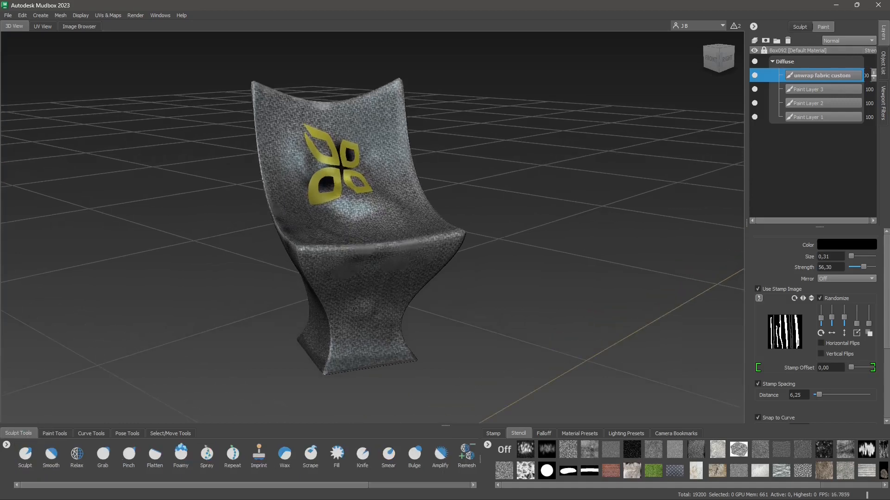
{"action": "left_click_drag", "start_coordinate": [399, 300], "coordinate": [579, 316], "text": "alt"}
{"action": "middle_click_drag", "start_coordinate": [578, 316], "coordinate": [590, 314], "text": "alt"}
{"action": "right_click_drag", "start_coordinate": [590, 314], "coordinate": [447, 289], "text": "alt"}
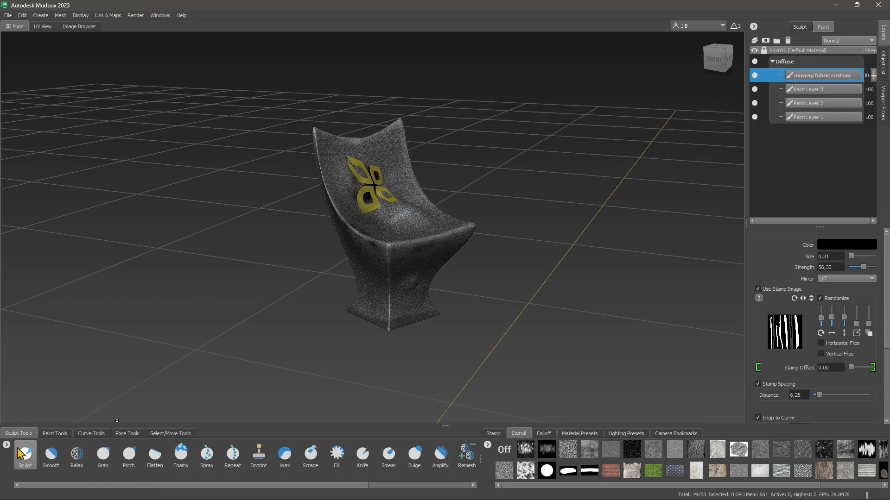
{"action": "left_click", "coordinate": [54, 433]}
{"action": "left_click", "coordinate": [21, 434]}
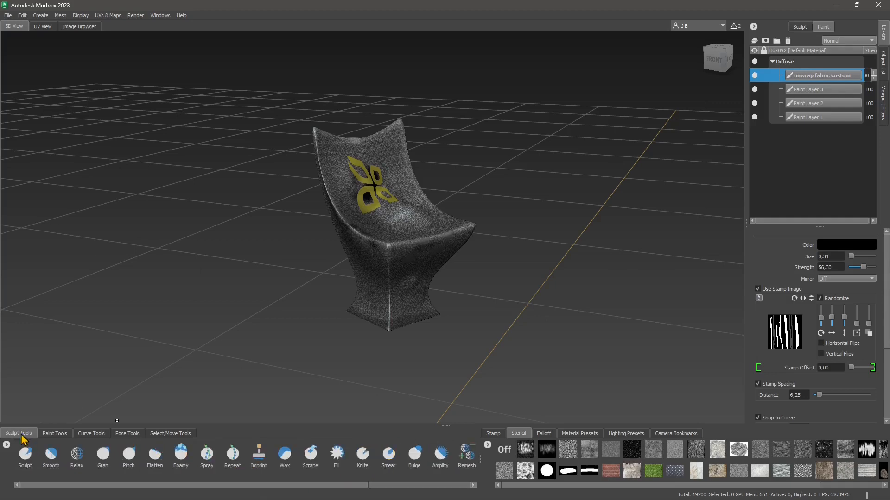